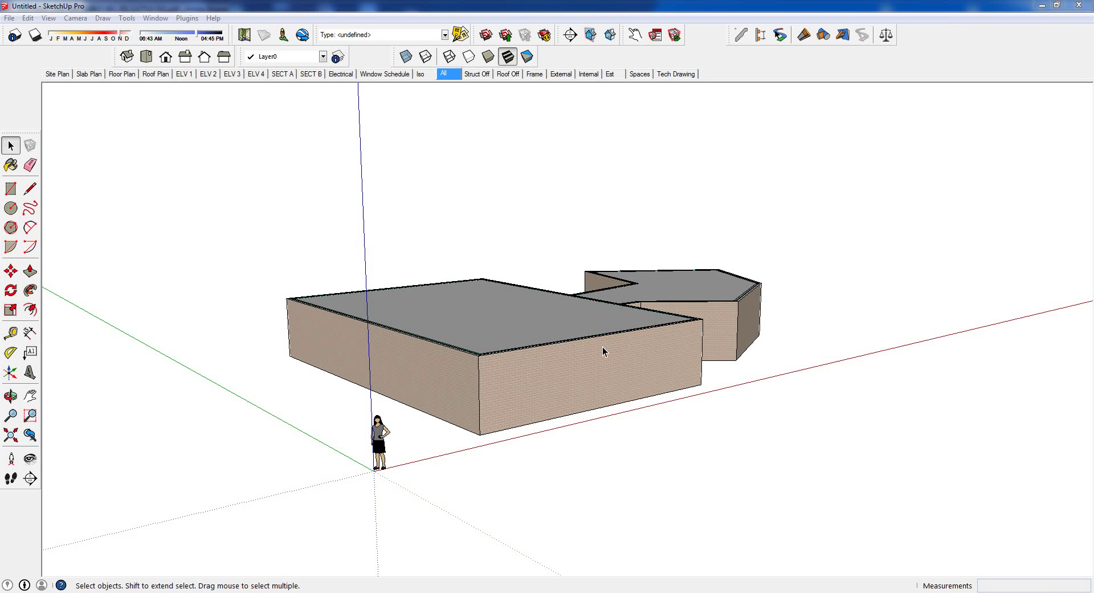
- Open the building group and generate a metal roof from its top face with 25 pitch and 600mm eaves
middle_click_drag(619, 359, 477, 486)
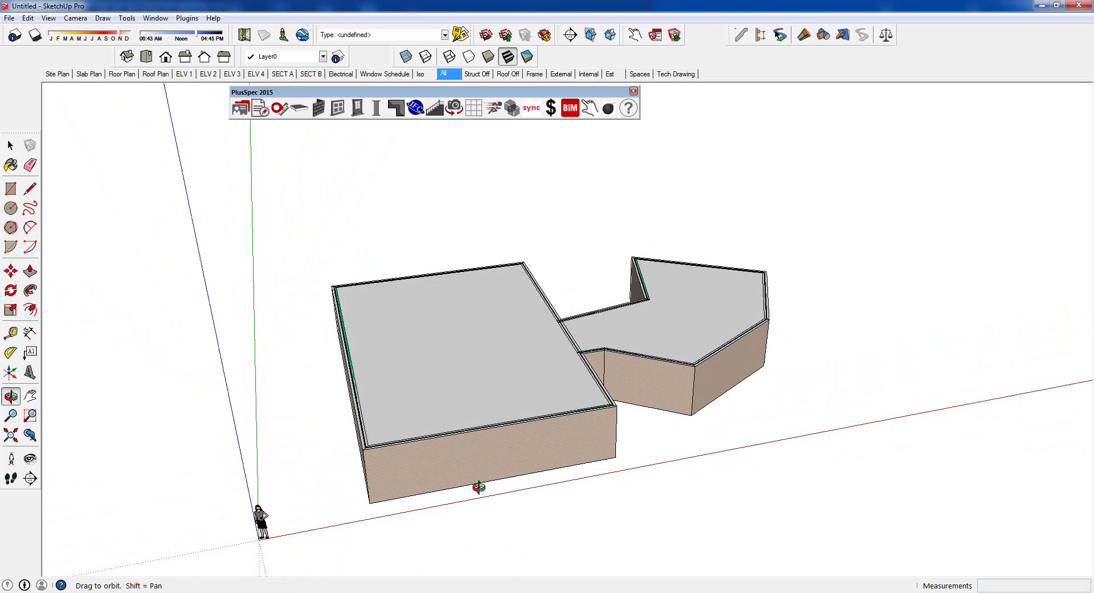
left_click(489, 383)
double_click(487, 383)
left_click(486, 388)
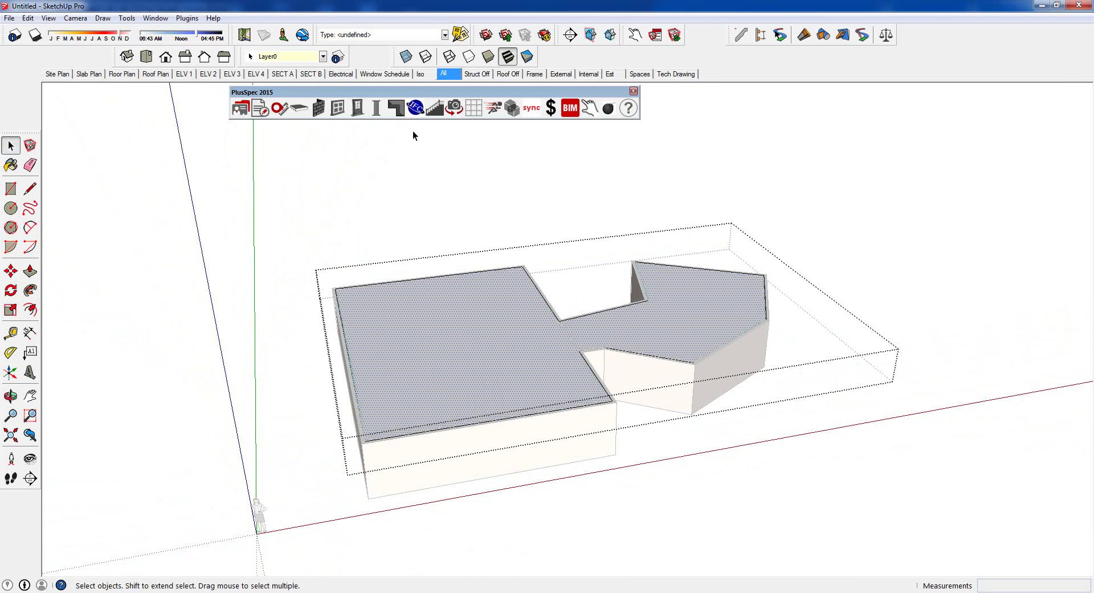
left_click(318, 108)
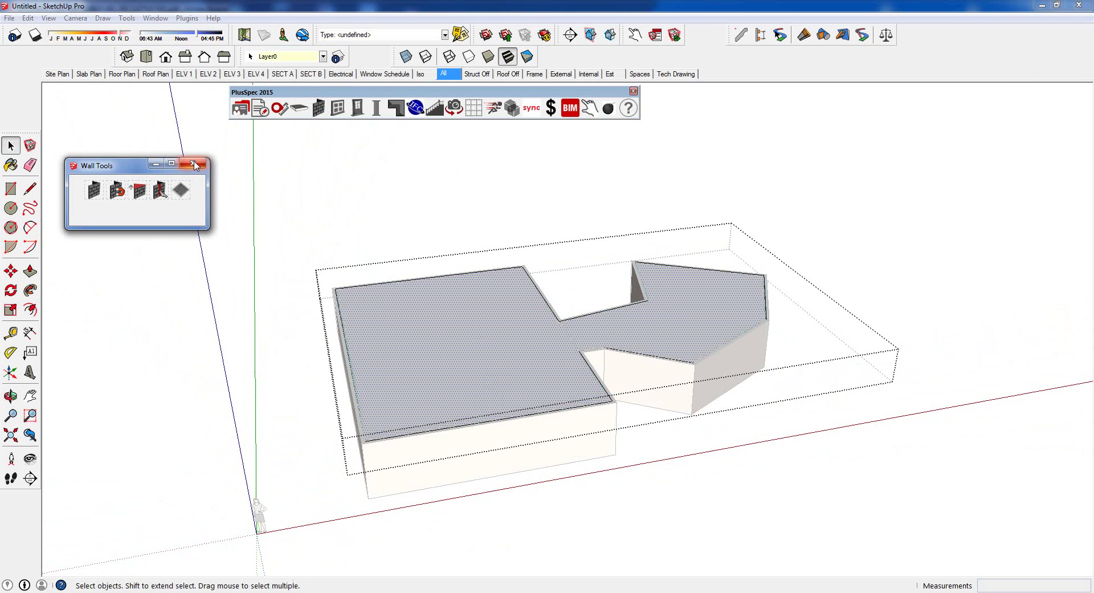
left_click(394, 114)
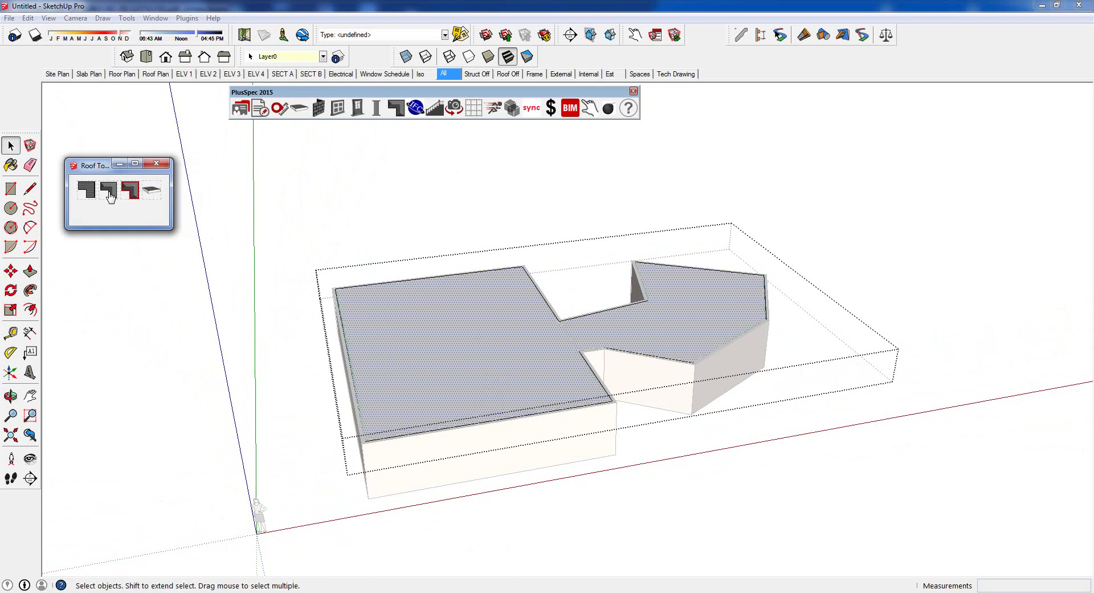
left_click(111, 197)
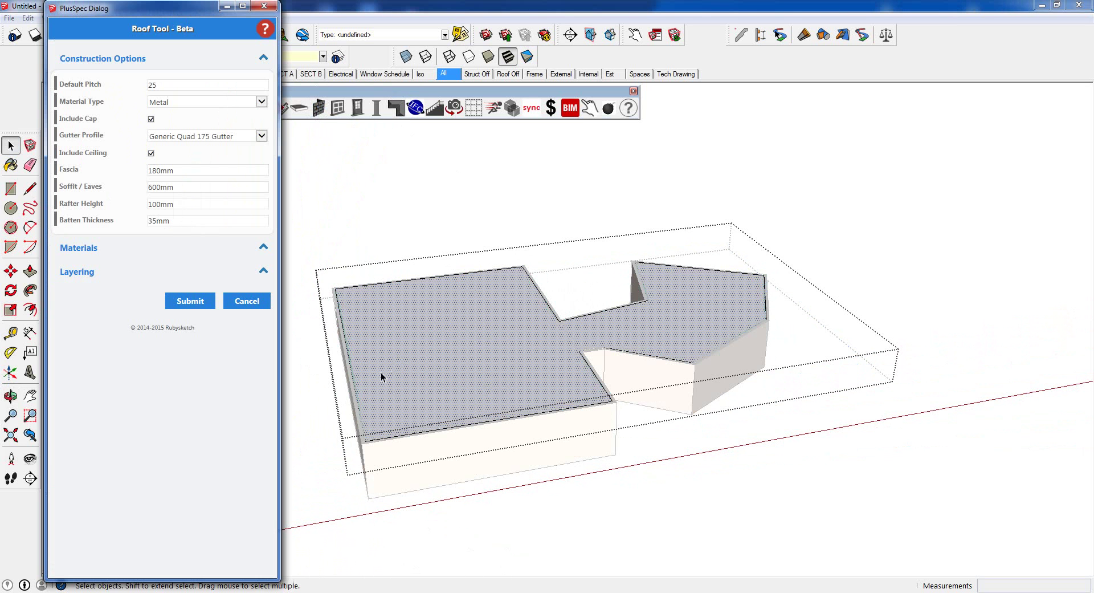
left_click(191, 300)
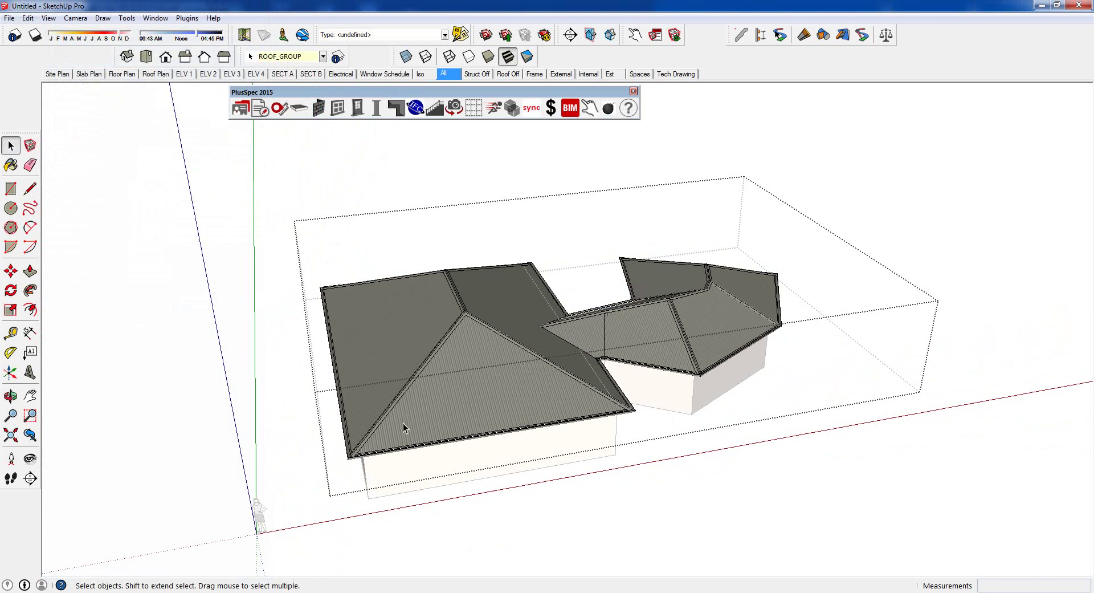
- Turn the large roof's end slope facing the green axis into a gable with pitch 90 and a 600 mm gable overhang
mouse_move(415, 426)
middle_mouse_down()
mouse_move(540, 328)
mouse_move(354, 359)
mouse_move(319, 411)
mouse_move(519, 394)
mouse_move(491, 420)
mouse_move(488, 398)
mouse_move(529, 390)
middle_mouse_up()
scroll(463, 389, "up", 1)
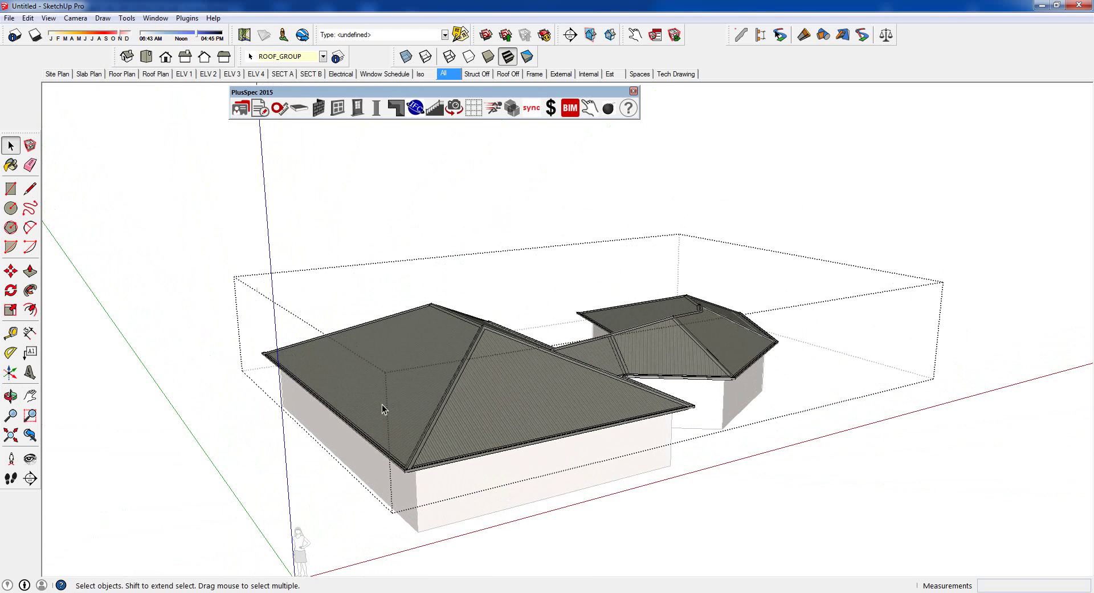
left_click(432, 346)
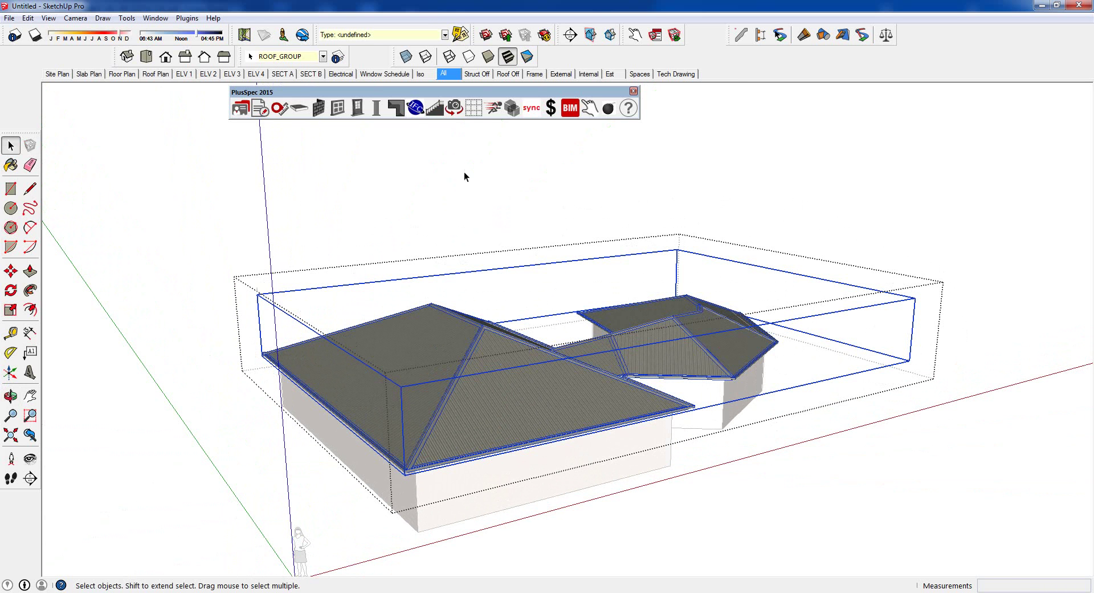
left_click(402, 114)
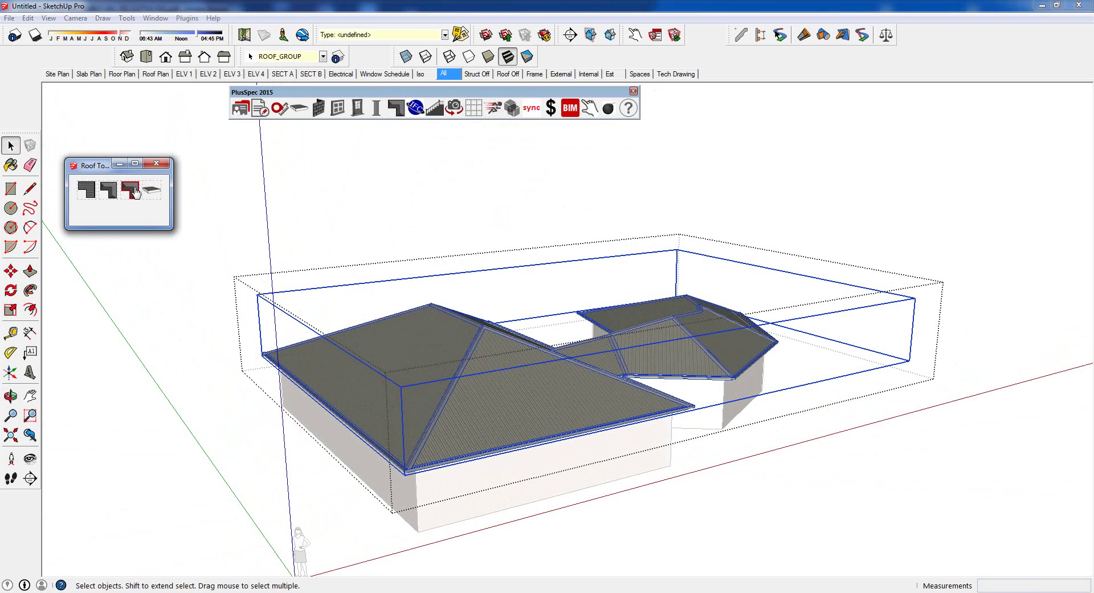
left_click(135, 192)
left_click(425, 378)
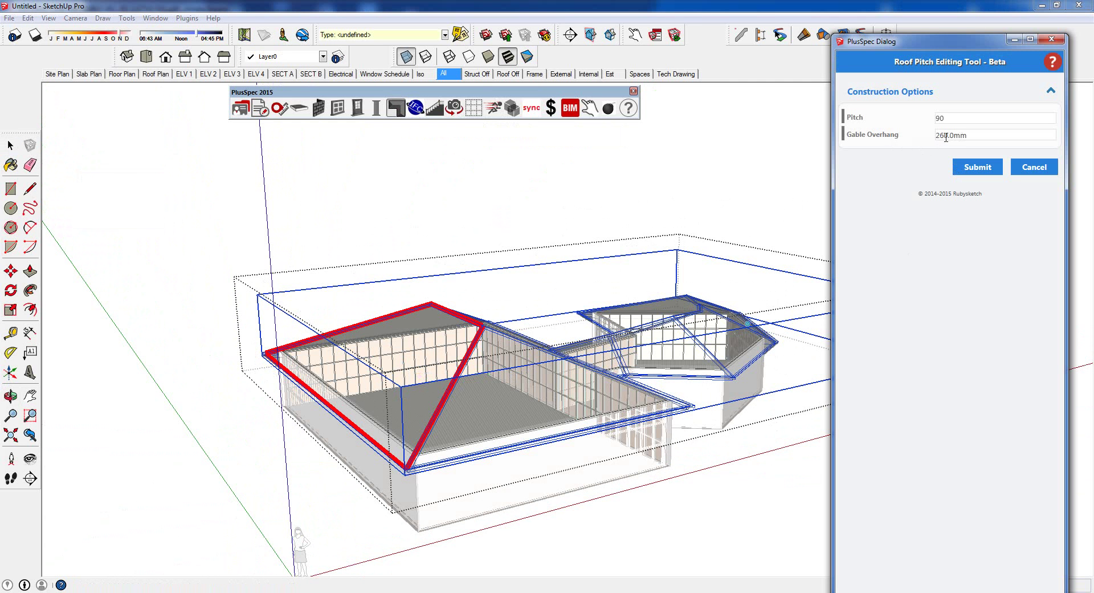
left_click_drag(966, 135, 932, 136)
type("600")
left_click(979, 167)
- Draw a short reference line up the long roof slope beside the gable, starting near the gutter
scroll(445, 427, "up", 3)
middle_click_drag(402, 442, 471, 338)
scroll(470, 338, "up", 3)
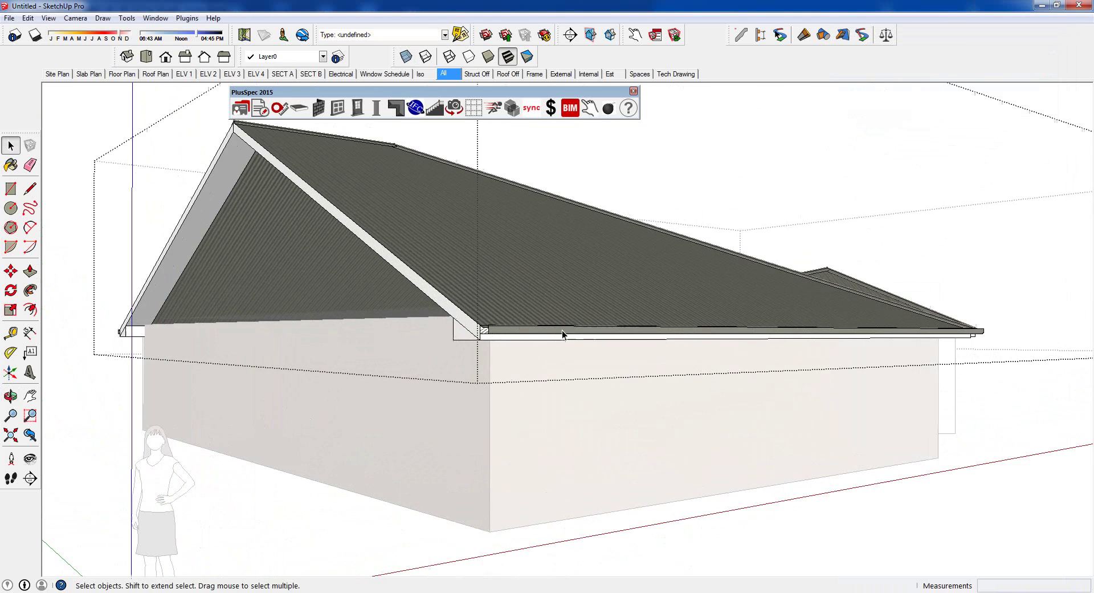
mouse_move(562, 331)
middle_mouse_down()
mouse_move(420, 378)
mouse_move(495, 335)
mouse_move(563, 344)
middle_mouse_up()
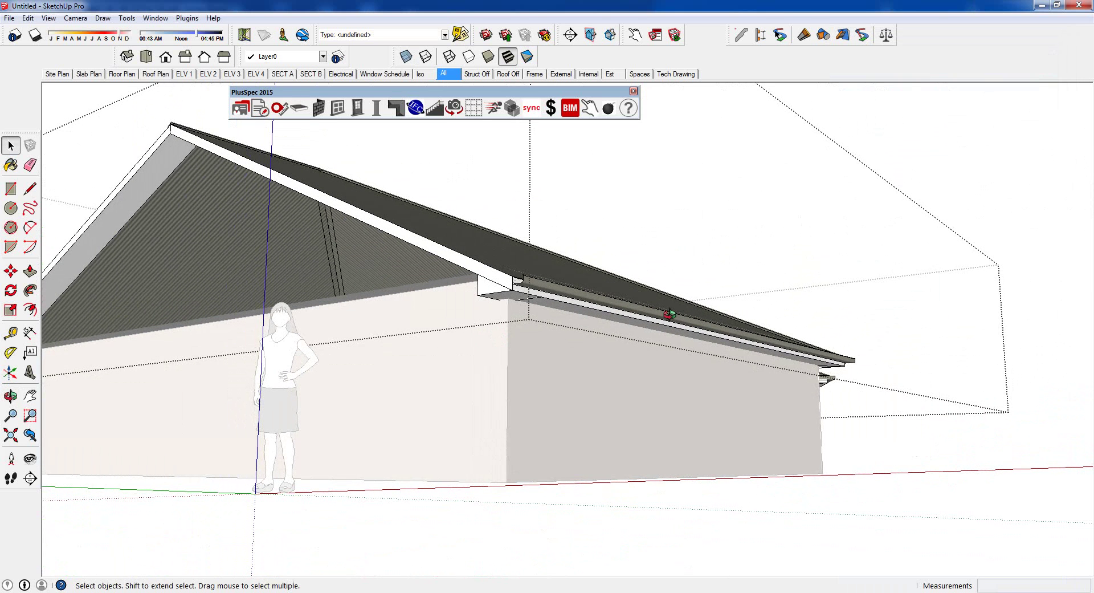
middle_click_drag(726, 325, 522, 363)
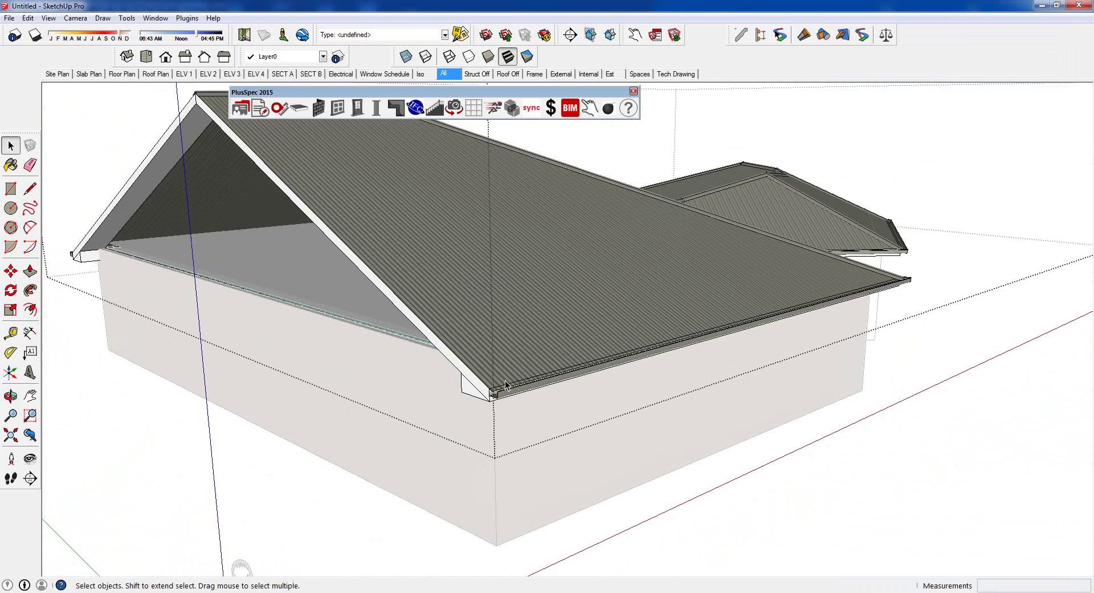
scroll(506, 385, "up", 3)
middle_click_drag(506, 385, 537, 350)
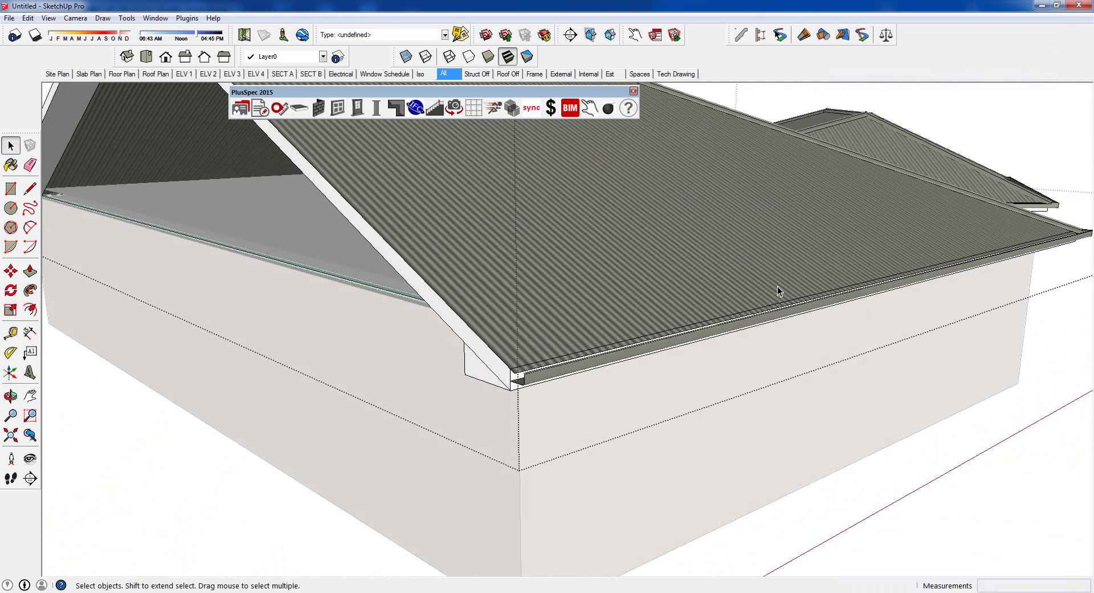
key("l")
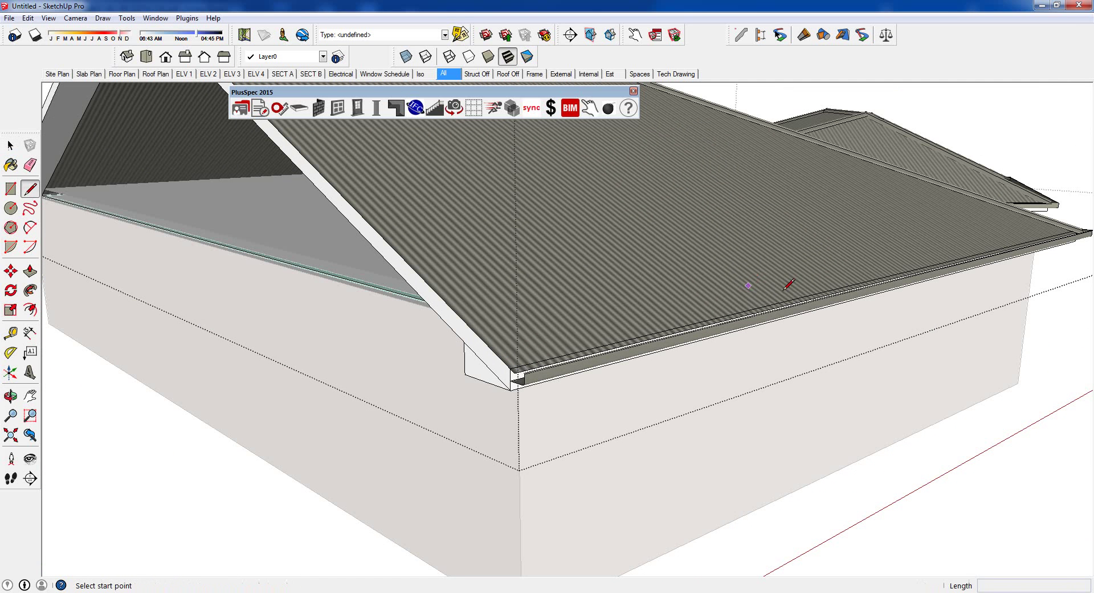
left_click(846, 286)
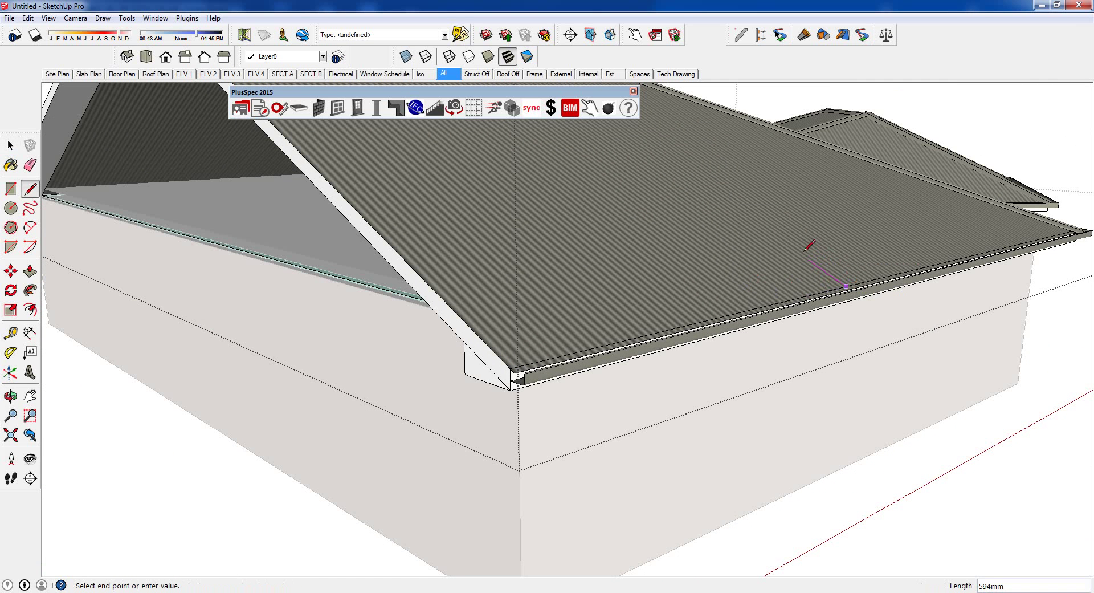
left_click(789, 245)
key("space")
- Open the gable bargeboard group for editing and select its geometry at the boxed eave corner
middle_click_drag(562, 325, 586, 342)
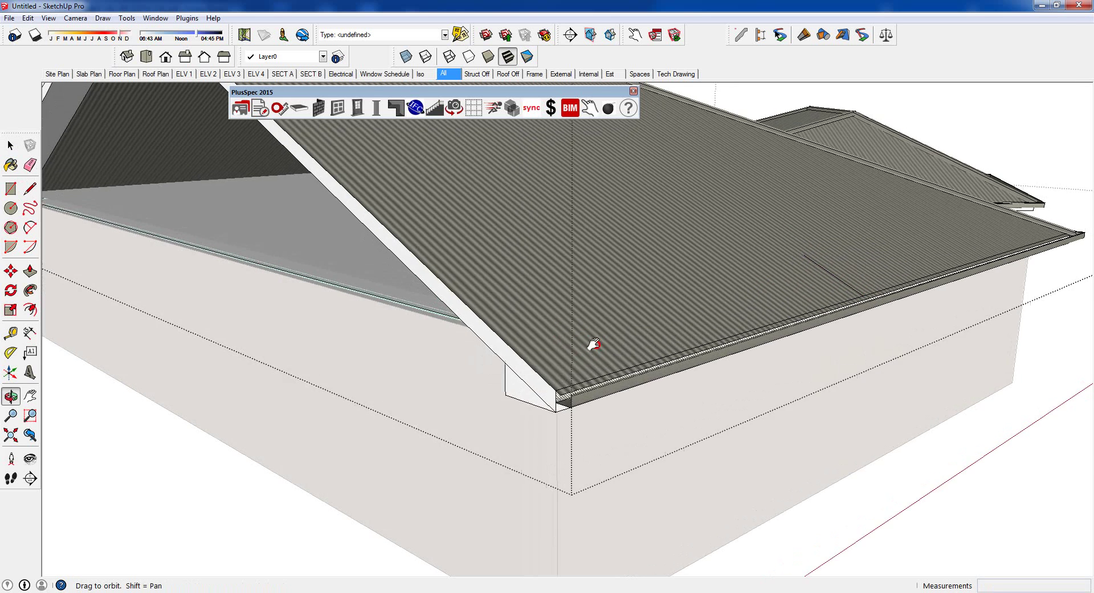
scroll(540, 389, "up", 5)
double_click(540, 388)
left_click(540, 389)
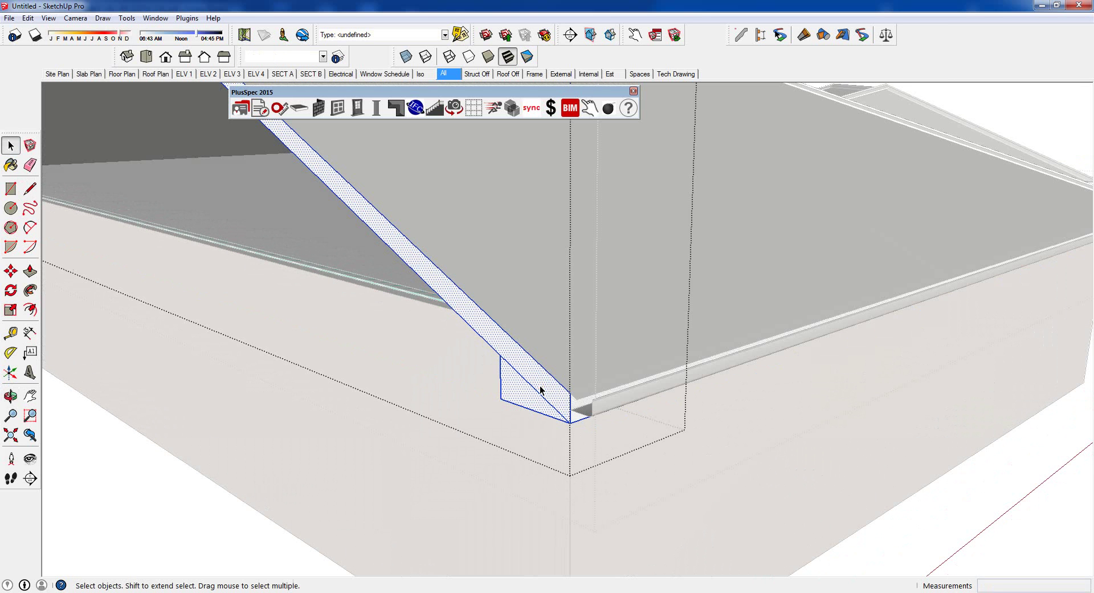
middle_click_drag(539, 385, 630, 358)
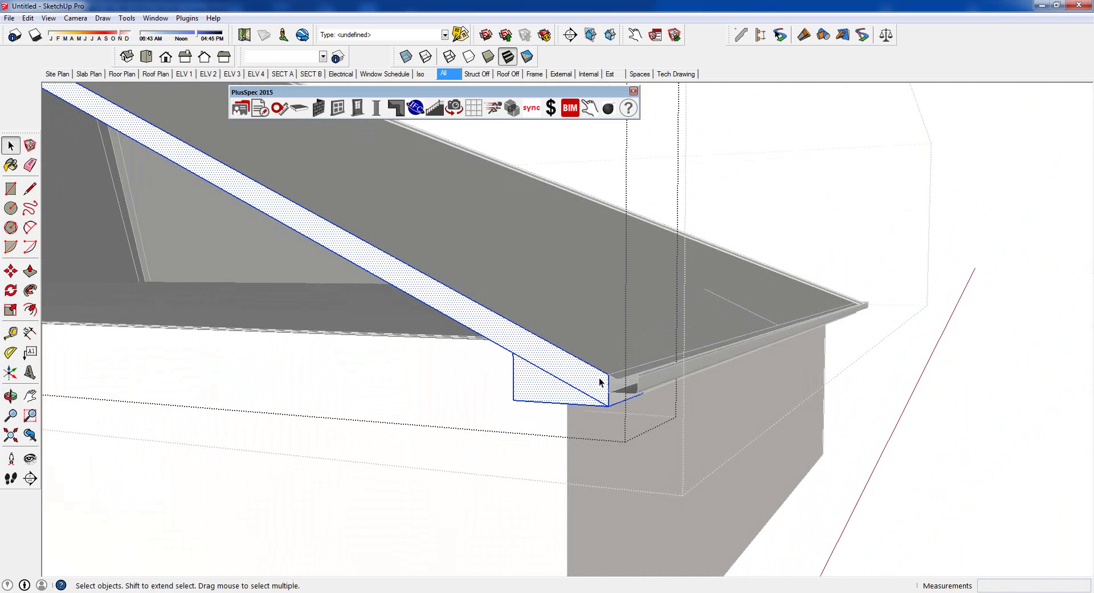
scroll(588, 387, "up", 2)
left_click(542, 401)
key("p")
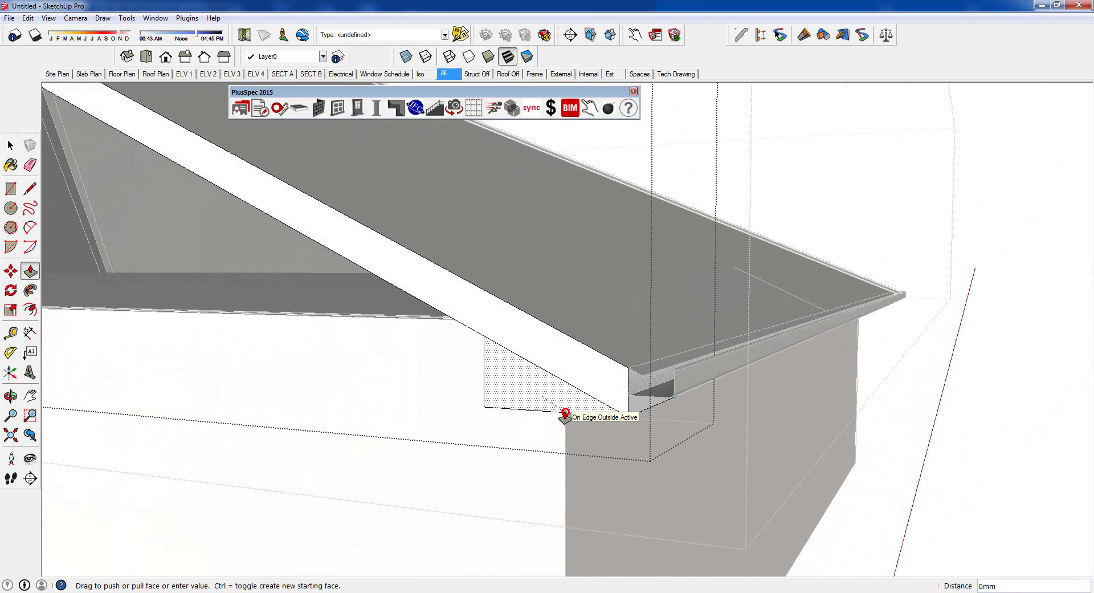
left_click_drag(565, 412, 491, 361)
key("Escape")
- Draw a vertical line across the bargeboard's lower end, from its upper edge down to the boxed eave's bottom edge
middle_click_drag(570, 305, 566, 407)
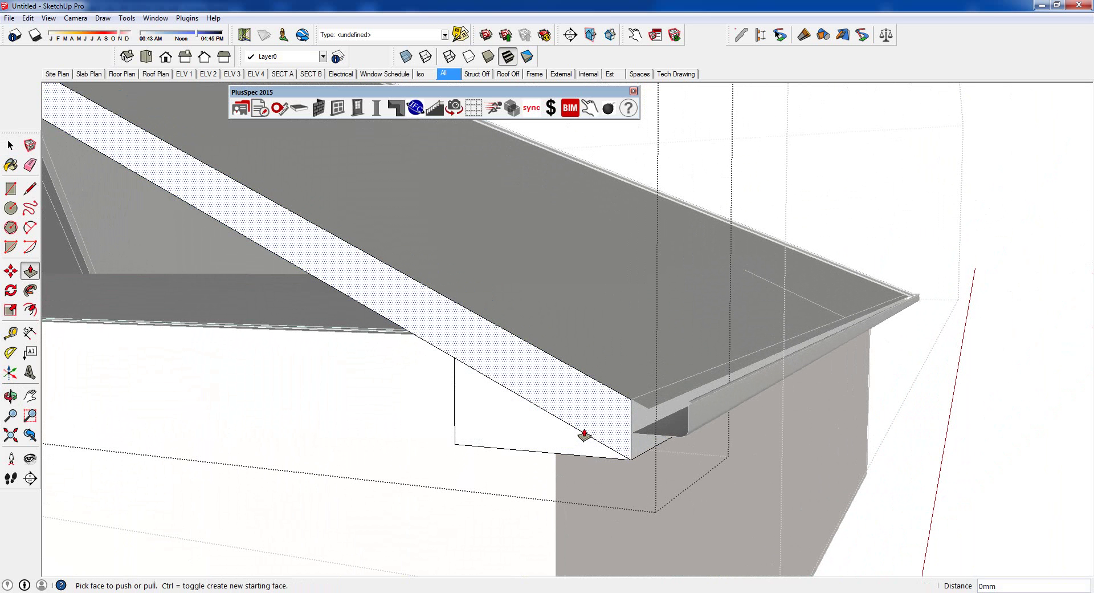
key("l")
left_click(550, 355)
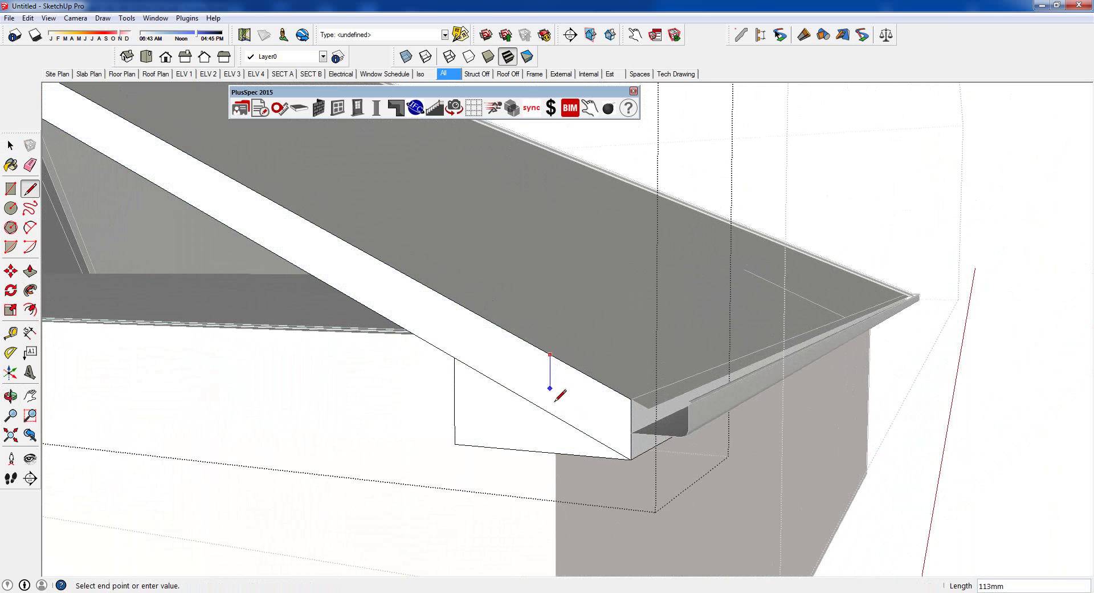
left_click(550, 453)
key("space")
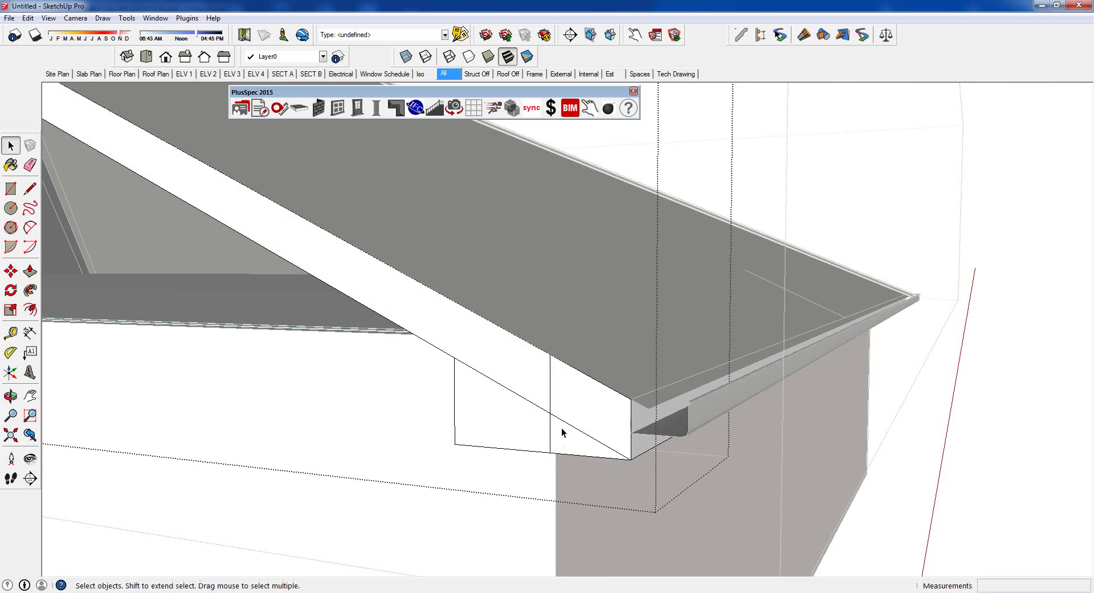
- Push the divided-off upper end face of the bargeboard back about 4880 mm along the eave, level with the reference line
middle_click_drag(569, 423, 535, 444)
left_click(571, 426)
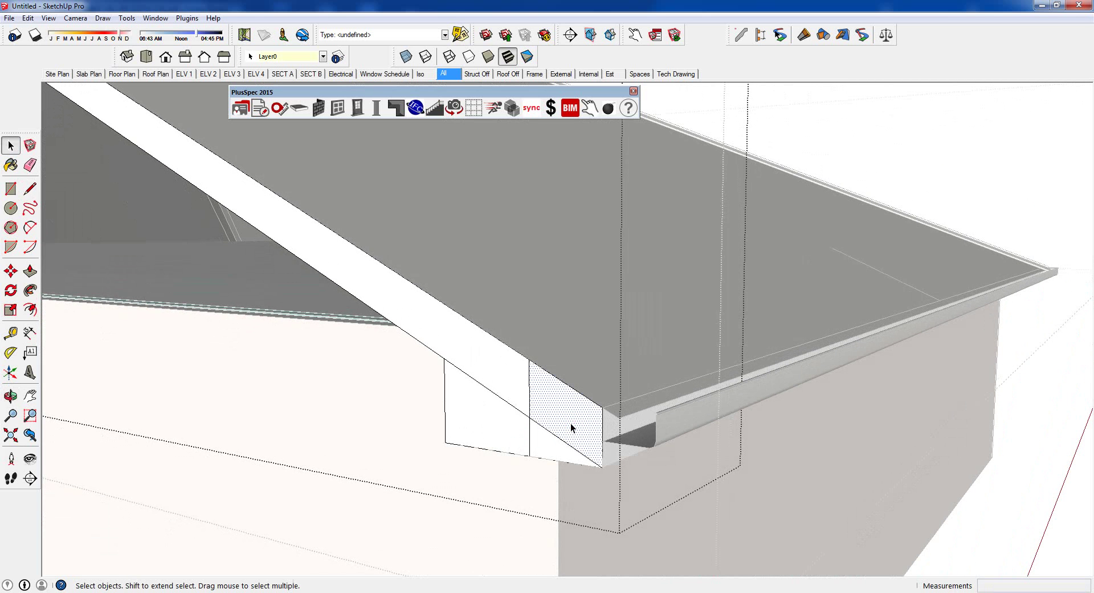
key("p")
left_click_drag(570, 427, 865, 276)
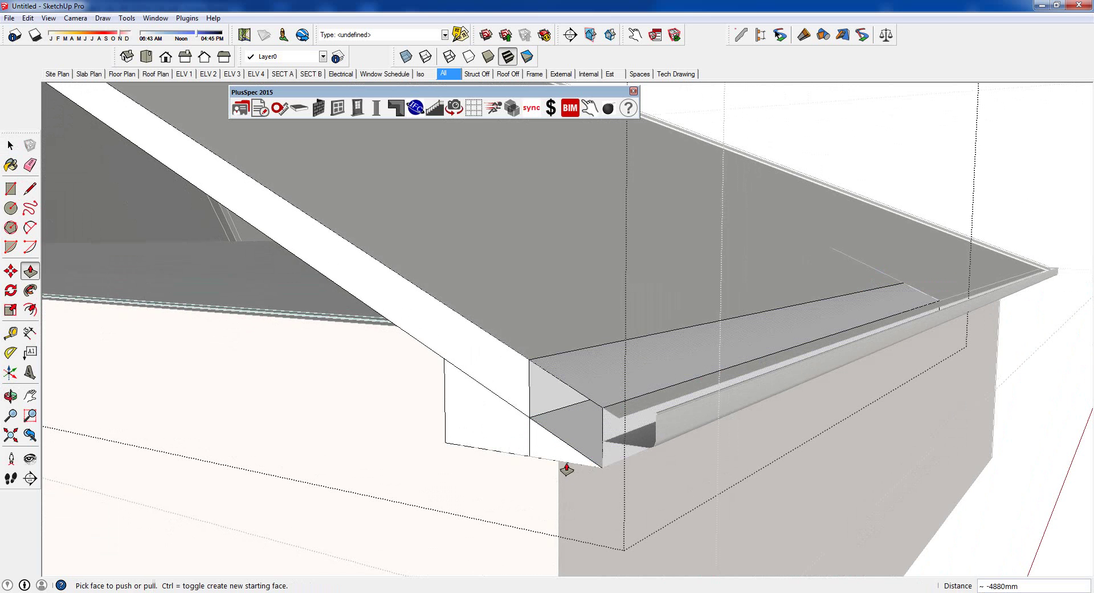
- Try to move the front bottom edge of the boxed eave back along the fascia
middle_click_drag(570, 453, 825, 318)
key("space")
left_click(709, 404)
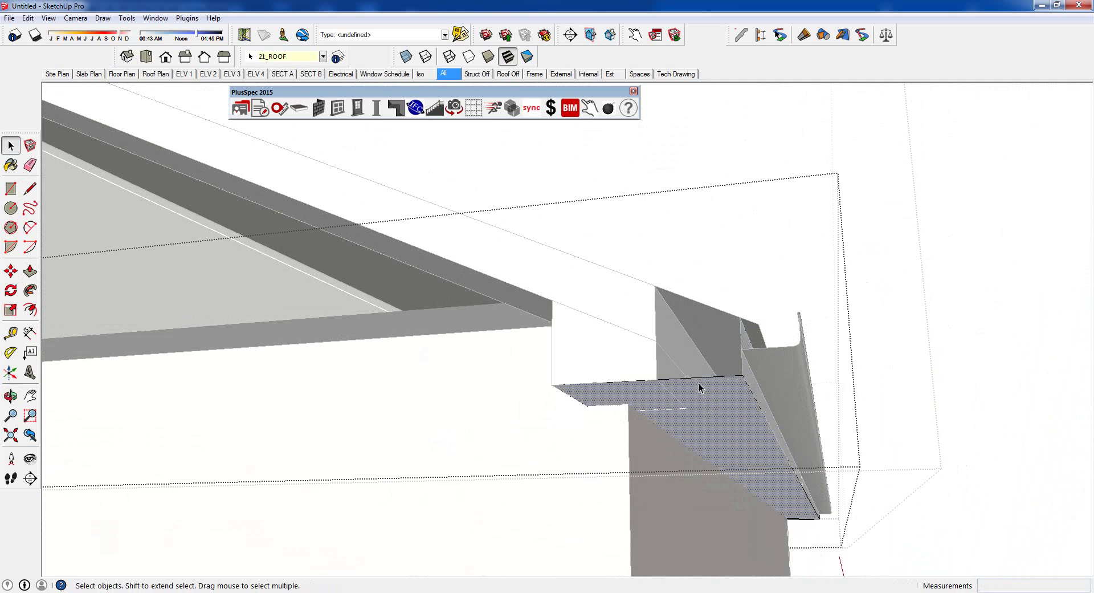
left_click(698, 378)
middle_click_drag(713, 380, 698, 381)
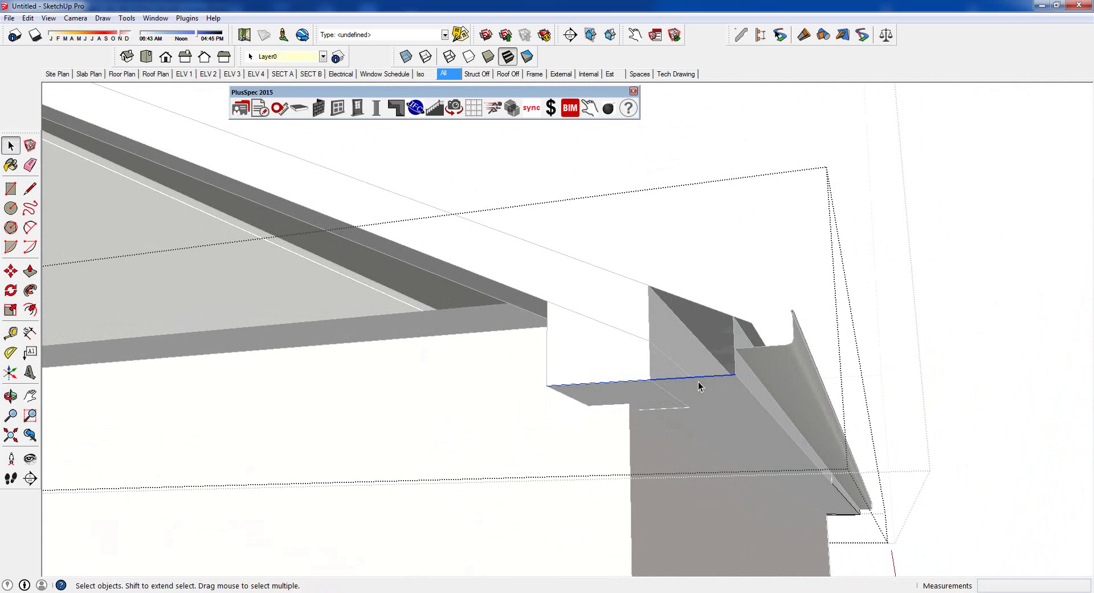
left_click(11, 271)
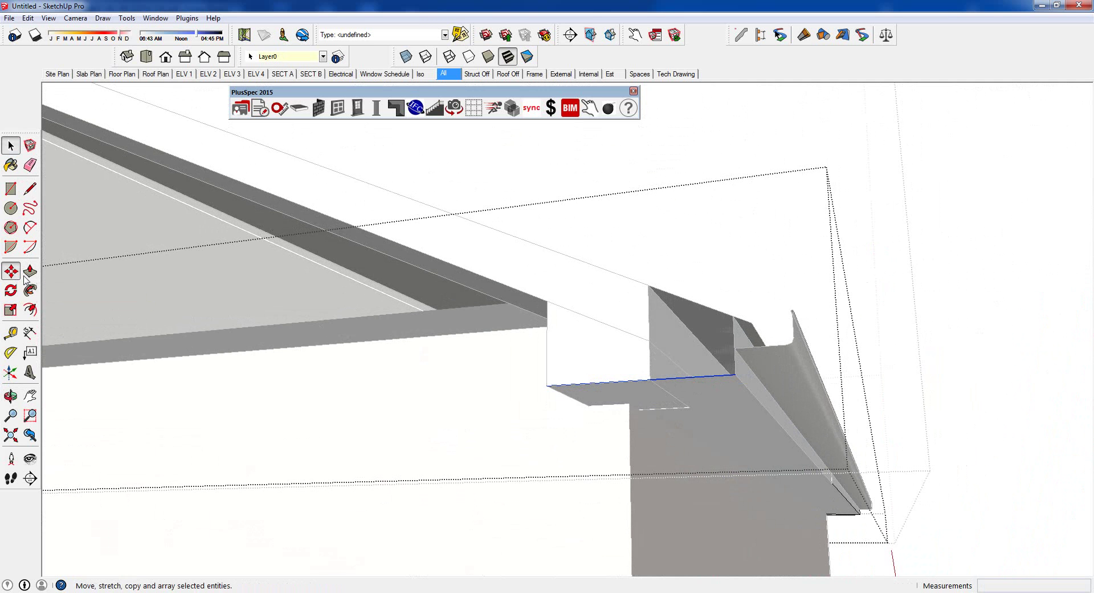
left_click(733, 375)
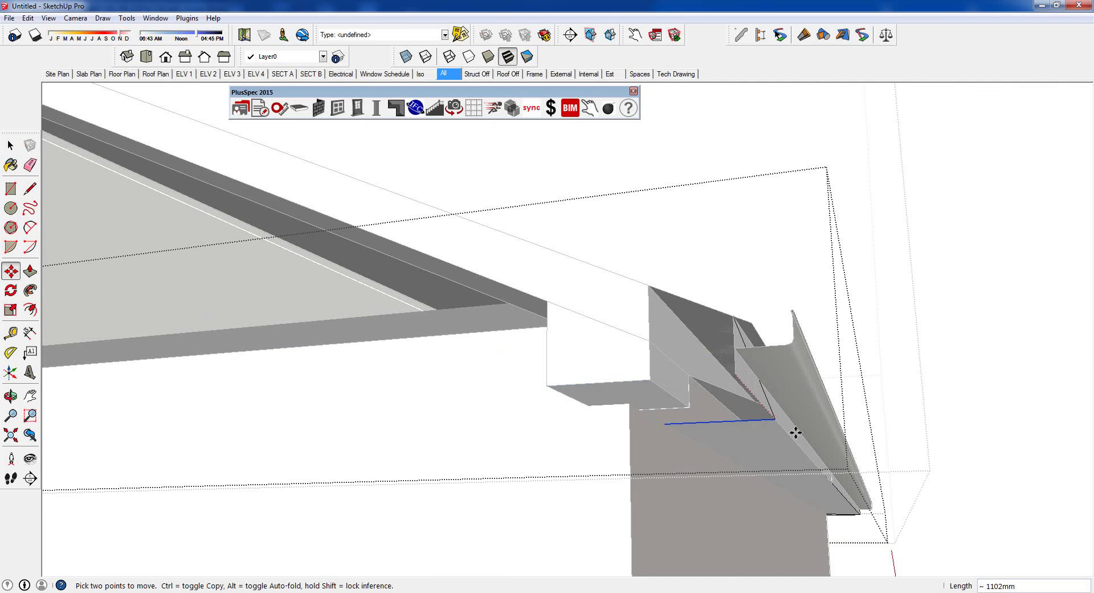
left_click(831, 481)
middle_click_drag(818, 471, 763, 492)
middle_click_drag(525, 431, 532, 393)
left_click(539, 395)
- Try to move the fascia's outer face together with the boxed eave's front edges along the eave
middle_click_drag(644, 439, 721, 489)
key("space")
left_click(532, 442)
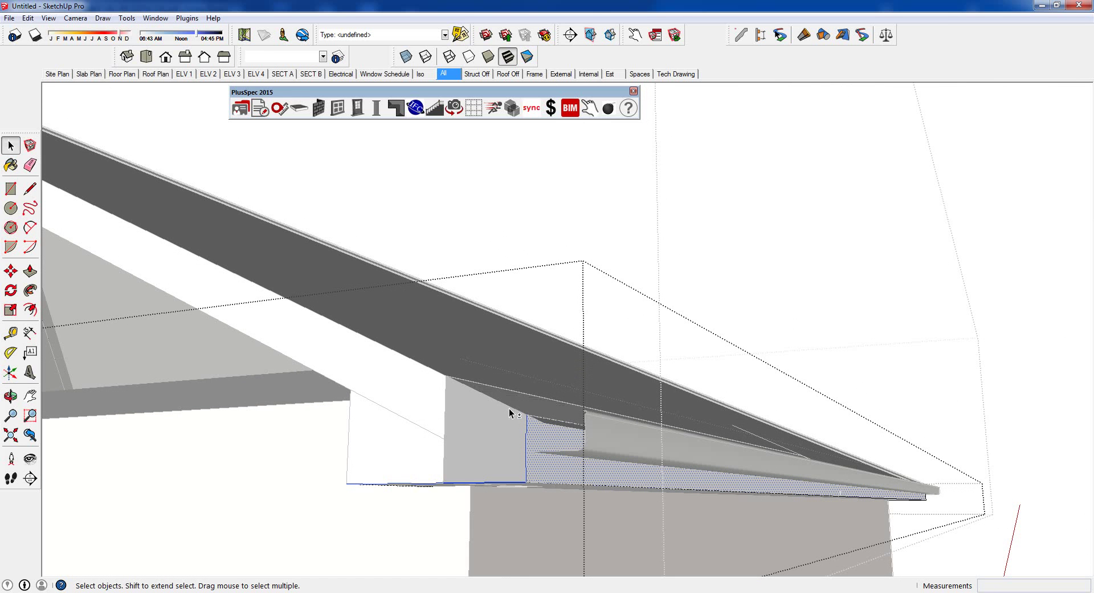
middle_click_drag(538, 434, 513, 408)
middle_click_drag(515, 447, 521, 440)
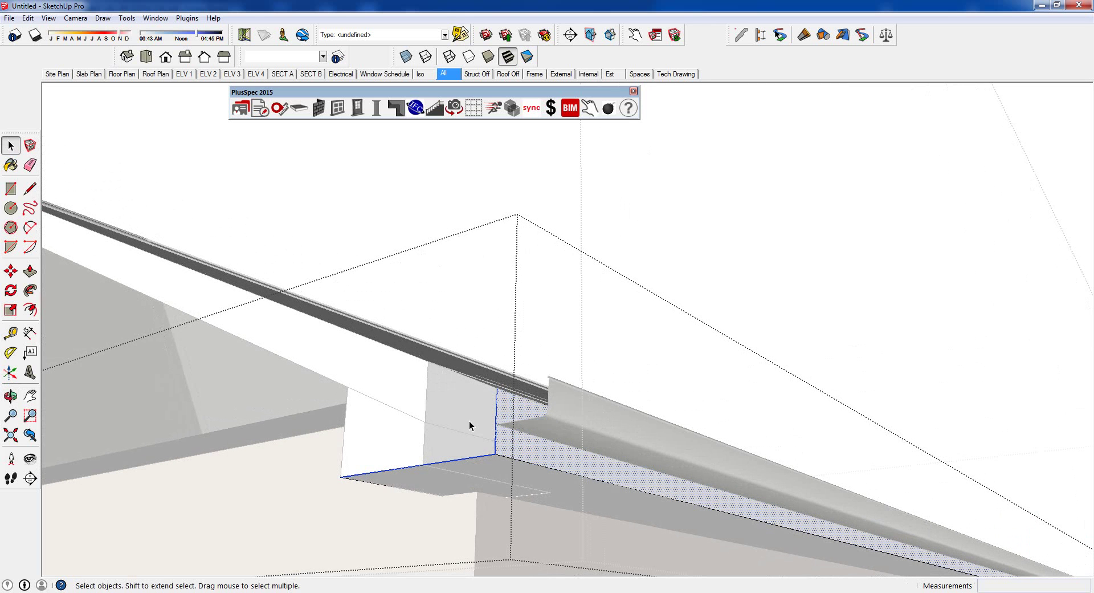
left_click(11, 272)
middle_click_drag(559, 466, 561, 524)
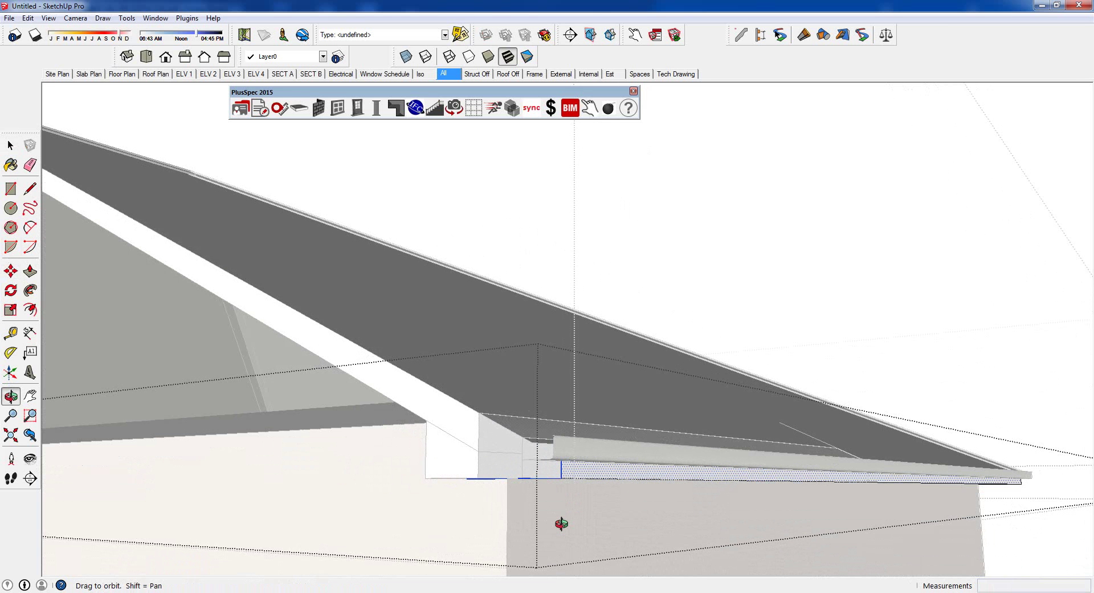
left_click(587, 507)
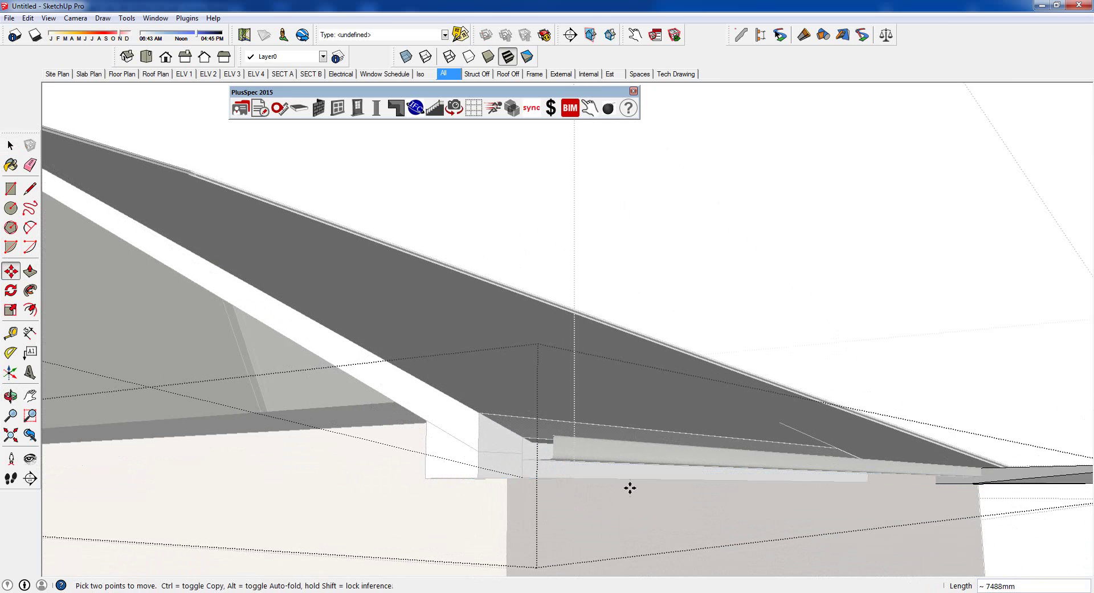
left_click(720, 487)
- Try to move the boxed eave's front vertical edge and front bottom edge back along the eave
middle_click_drag(630, 460, 509, 454)
key("space")
left_click(514, 452)
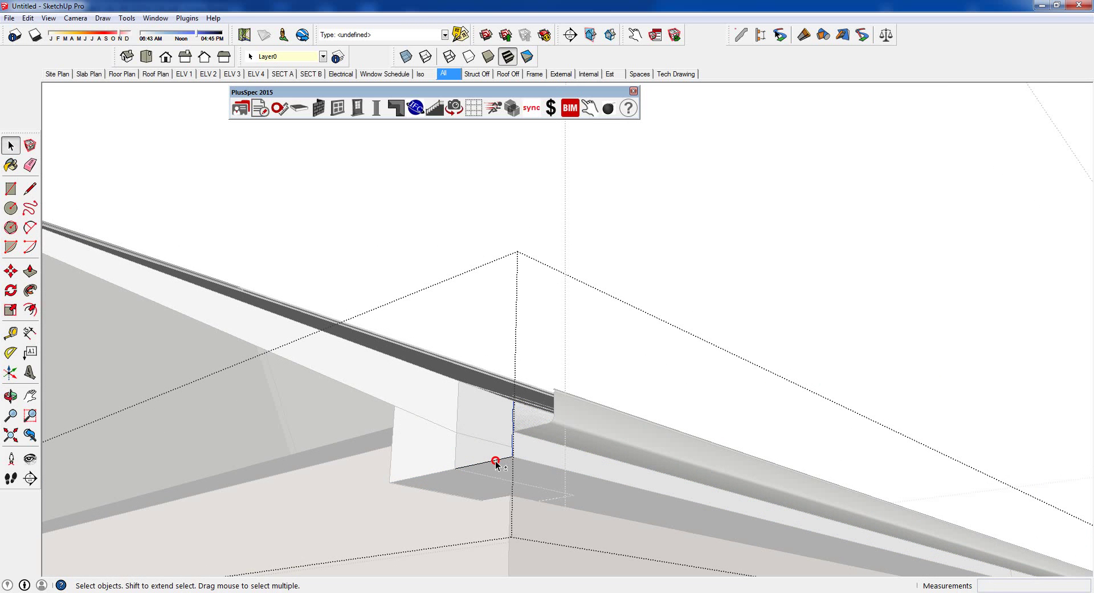
left_click(495, 461, "shift")
middle_click_drag(495, 460, 488, 462)
key("m")
left_click(506, 456)
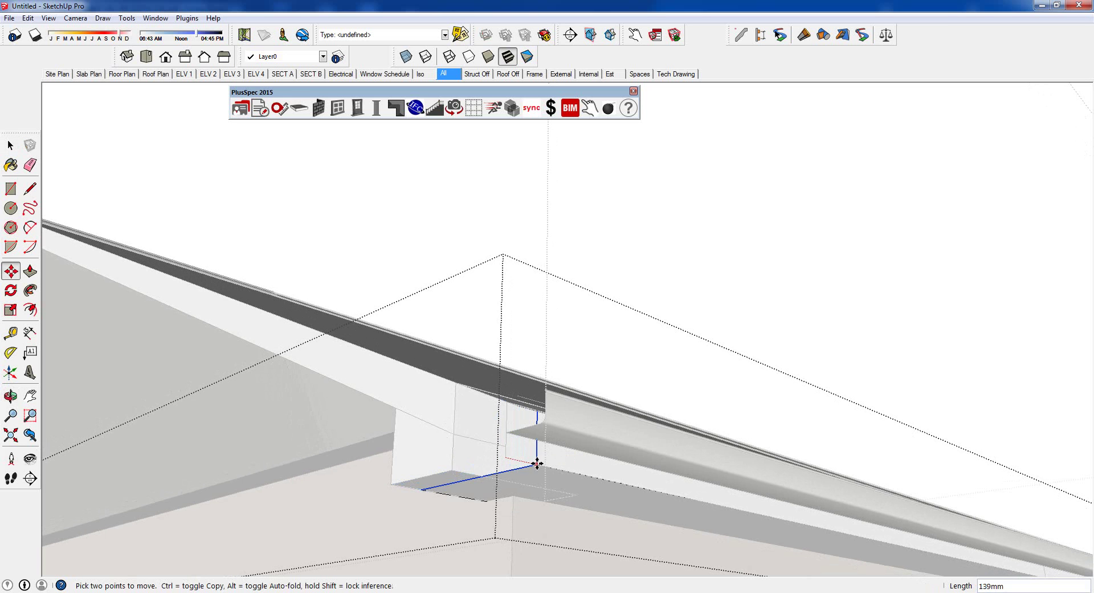
scroll(572, 477, "down", 1)
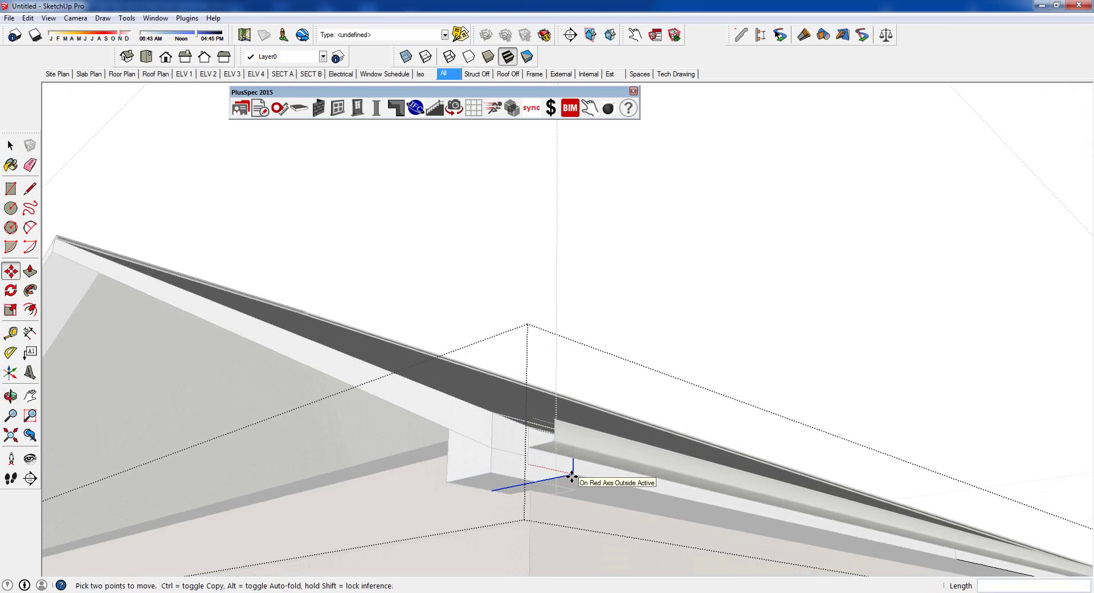
middle_click_drag(740, 479, 710, 540)
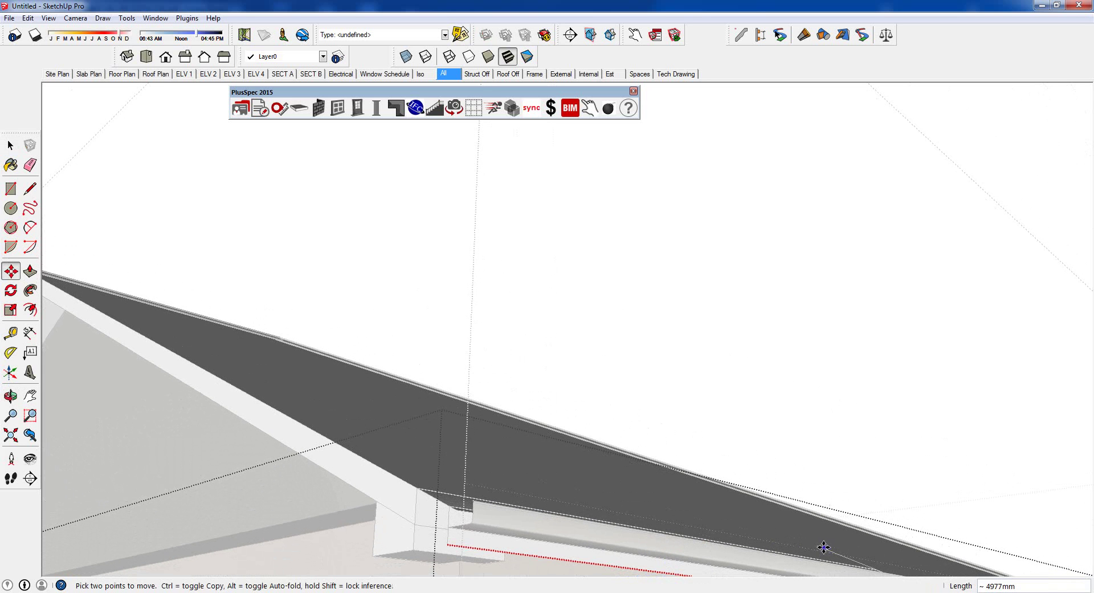
middle_click_drag(758, 539, 720, 506)
key("space")
- Move the gutter's end face back about 4880 mm along the eave, level with the end of the reference line
scroll(549, 482, "up", 2)
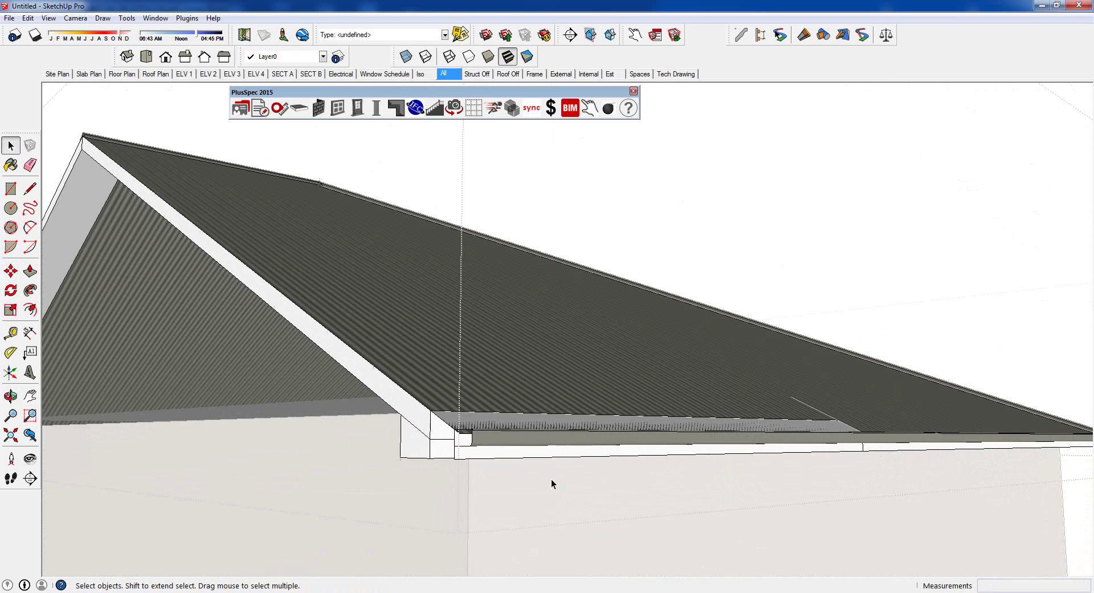
middle_click_drag(550, 483, 587, 476)
scroll(576, 471, "up", 2)
left_click(587, 469)
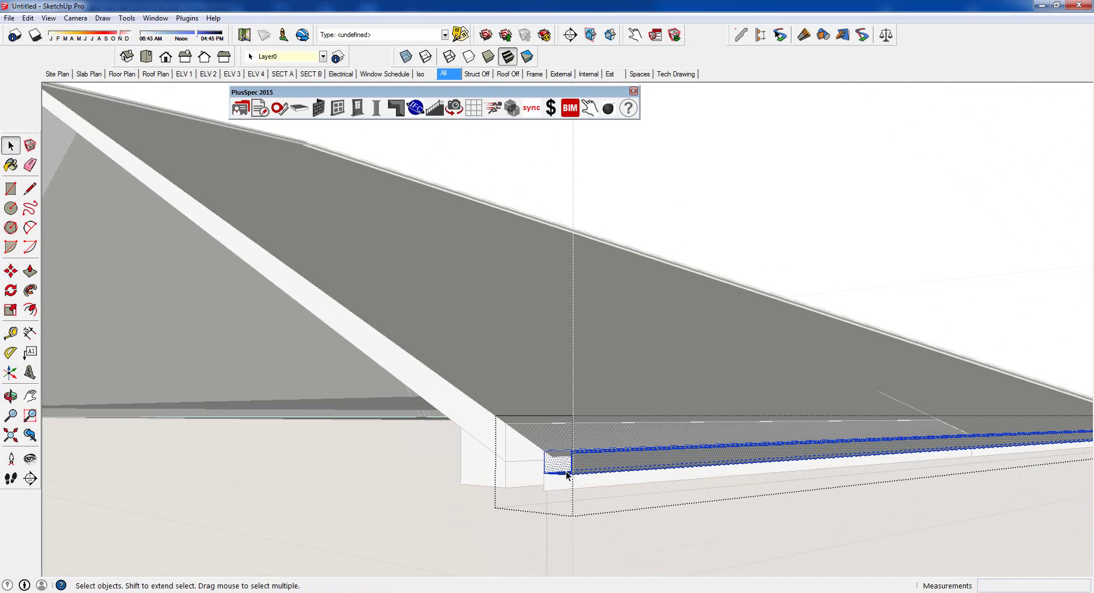
left_click(557, 458)
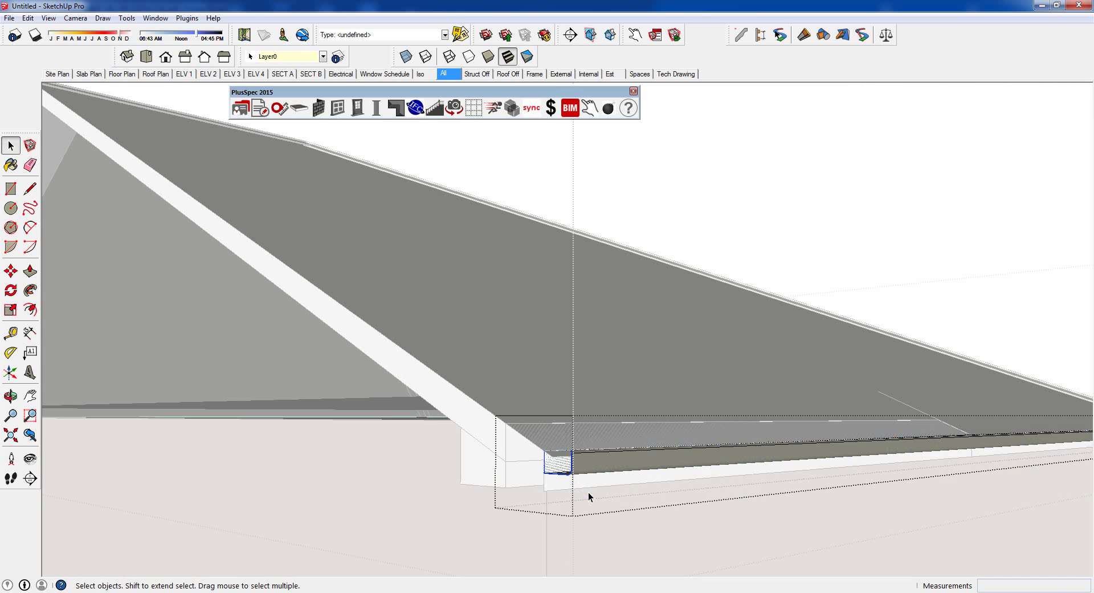
middle_click_drag(588, 489, 579, 515)
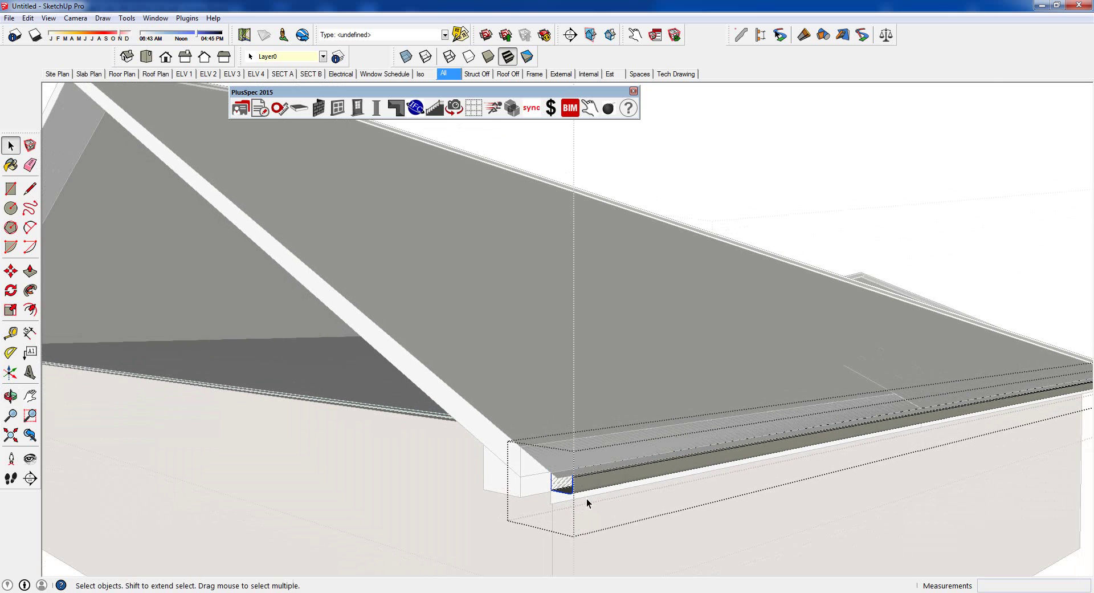
key("m")
left_click(586, 477)
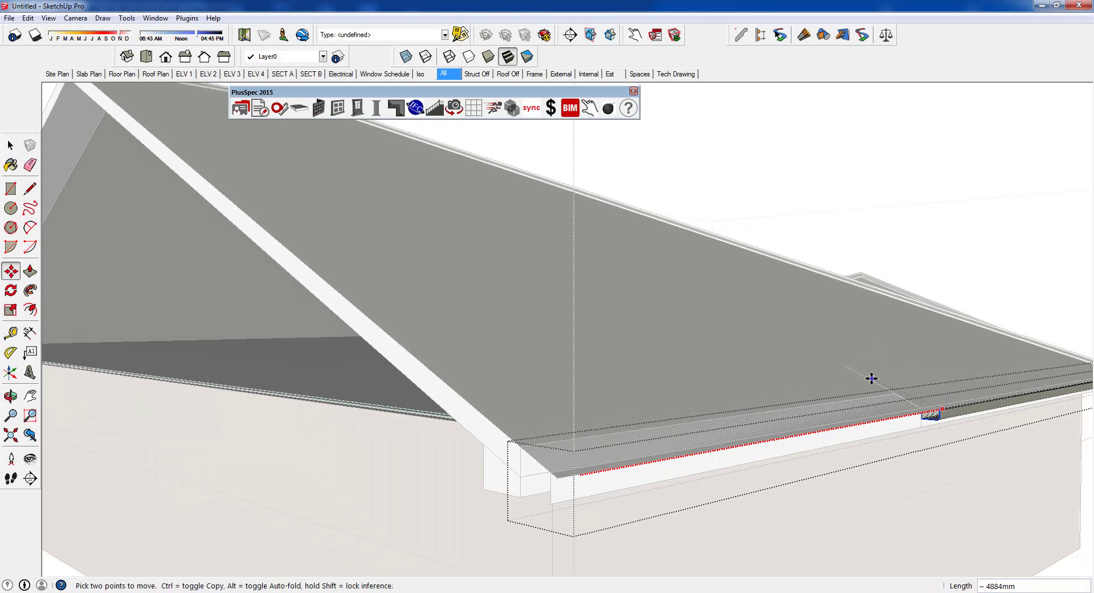
left_click(845, 367)
key("space")
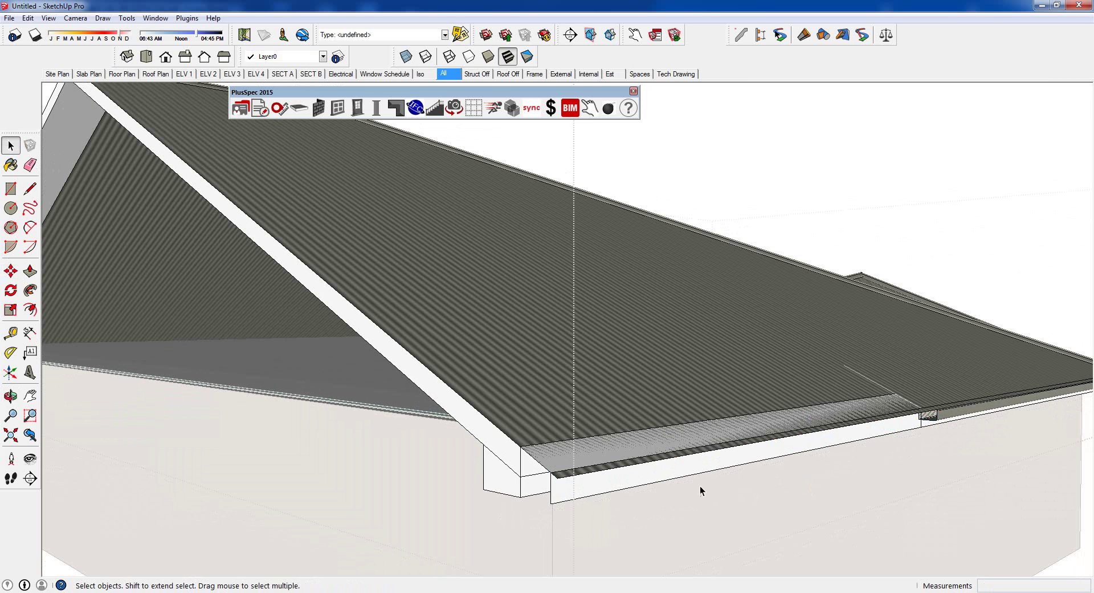
- Move the fascia's front vertical edge back along the eave to the cut-back end near the shortened gutter
middle_click_drag(682, 486, 628, 374)
left_click(616, 356)
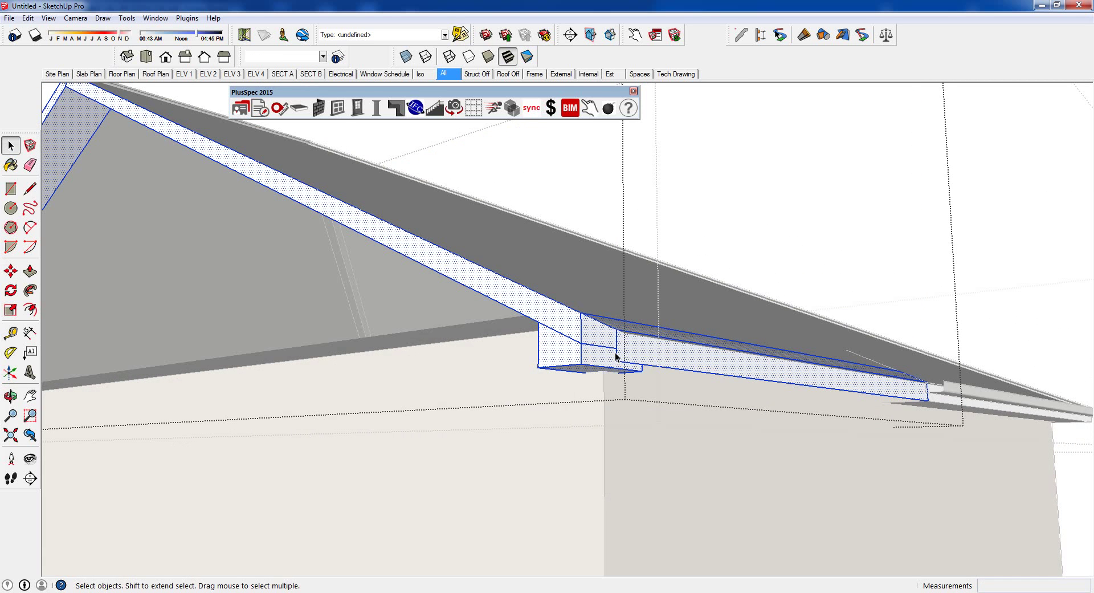
key("Escape")
key("m")
left_click(620, 361)
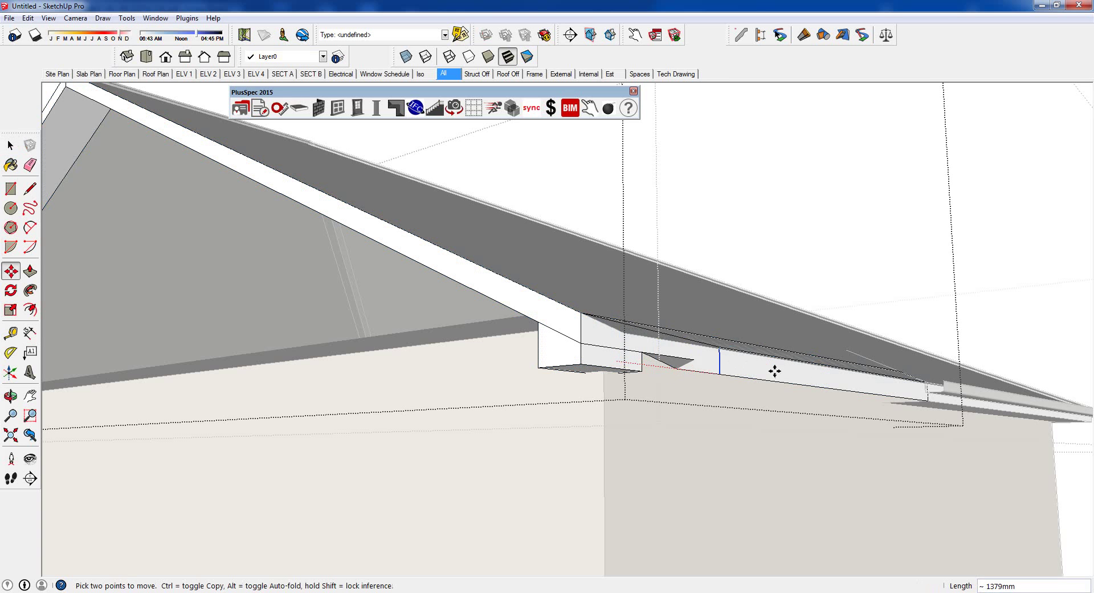
left_click(914, 395)
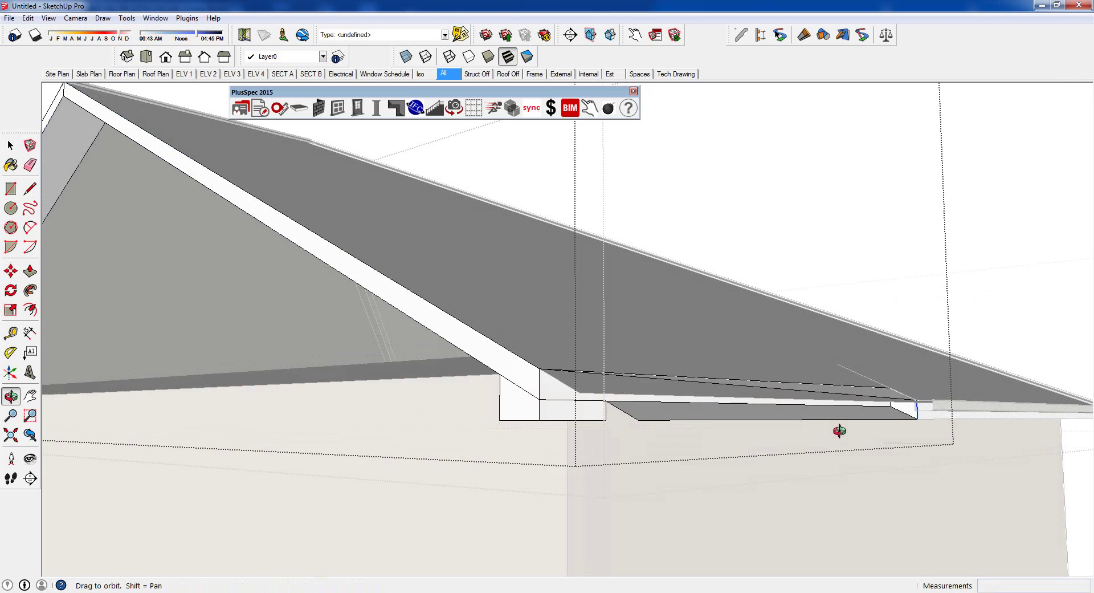
middle_click_drag(837, 436, 744, 469)
key("space")
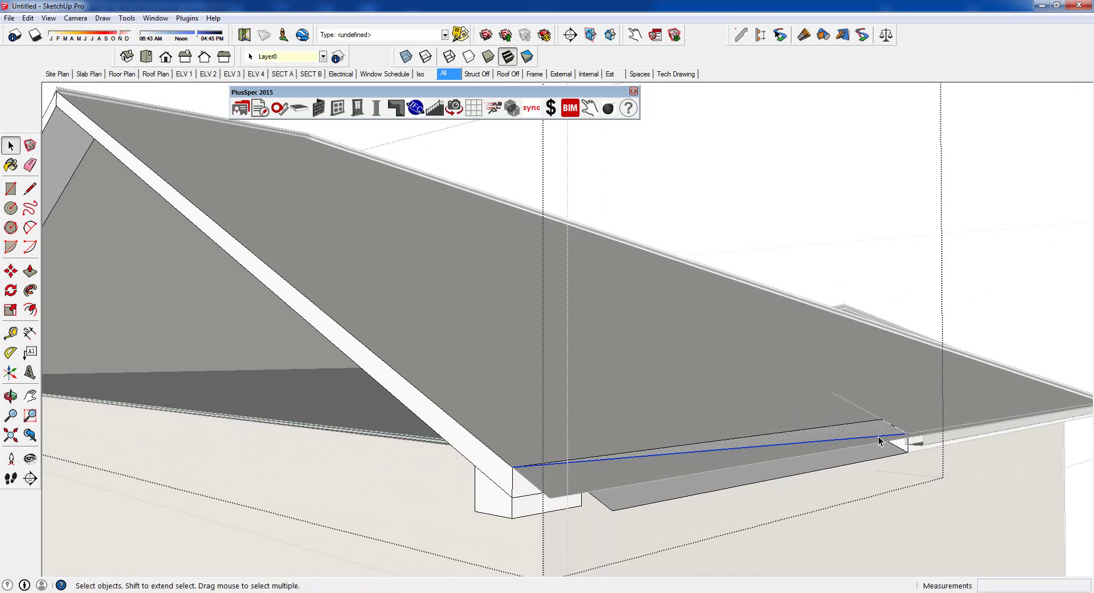
- In the roof sheeting, draw a line from the bargeboard's lower corner along the cut-back eave, and another down to the fascia's end
mouse_move(816, 442)
middle_mouse_down()
mouse_move(843, 422)
mouse_move(707, 425)
mouse_move(723, 376)
mouse_move(809, 289)
mouse_move(668, 465)
mouse_move(514, 476)
middle_mouse_up()
left_click(697, 439)
double_click(613, 458)
key("l")
left_click(448, 452)
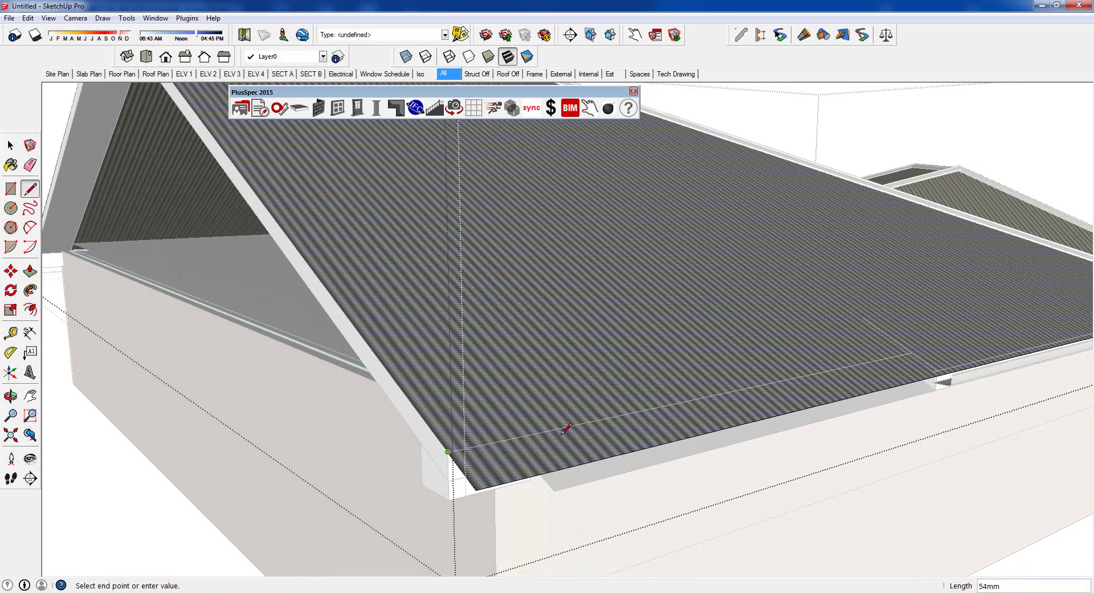
left_click(911, 352)
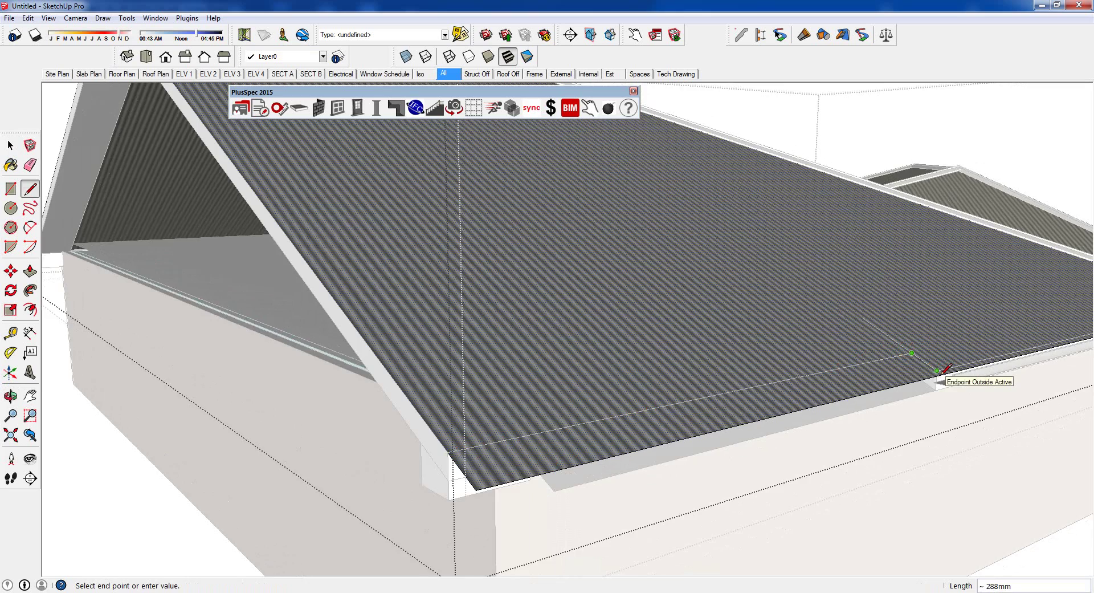
scroll(943, 369, "up", 4)
left_click(943, 377)
- Delete the divided-off strip of roof sheeting that overhangs the cut-back eave
key("space")
left_click(831, 406)
scroll(831, 405, "down", 6)
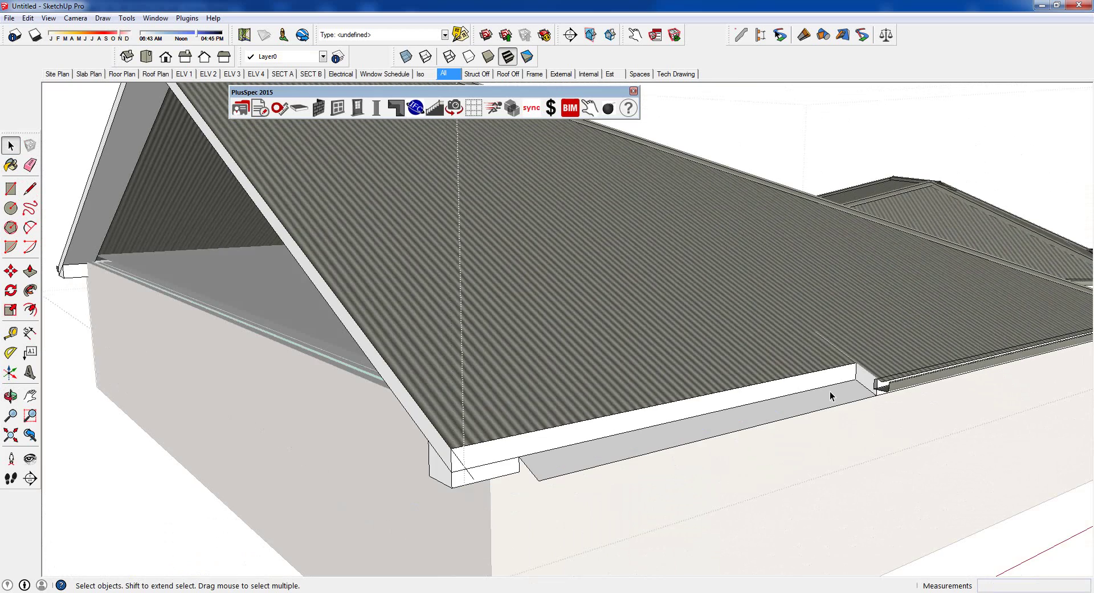
- Delete the leftover soffit strip beneath the cut-back eave
left_click(633, 470)
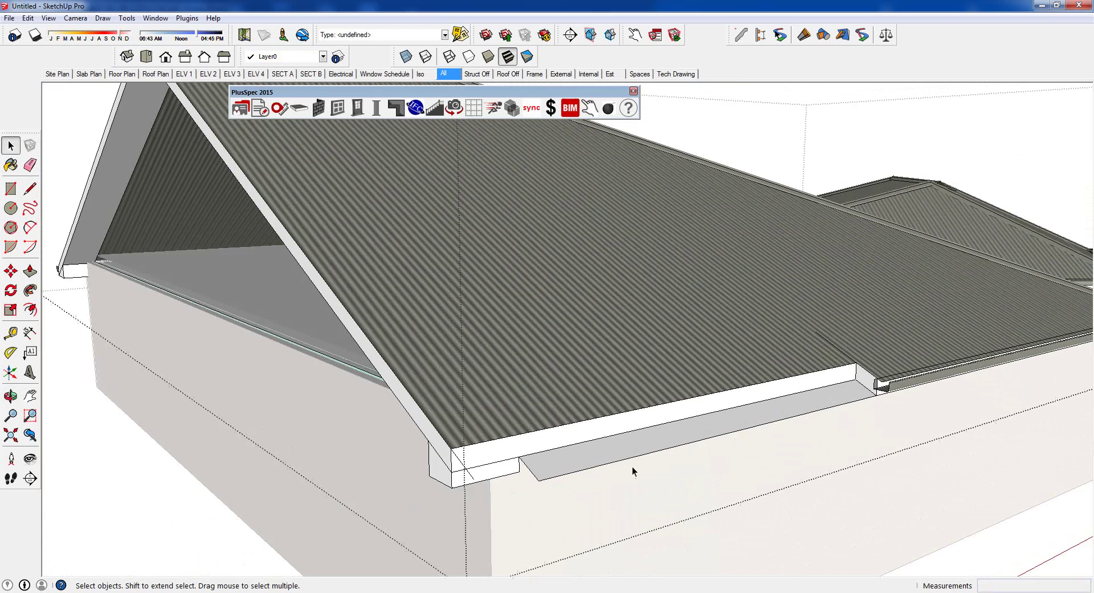
left_click(598, 469)
middle_click_drag(587, 473, 884, 347)
scroll(899, 371, "up", 5)
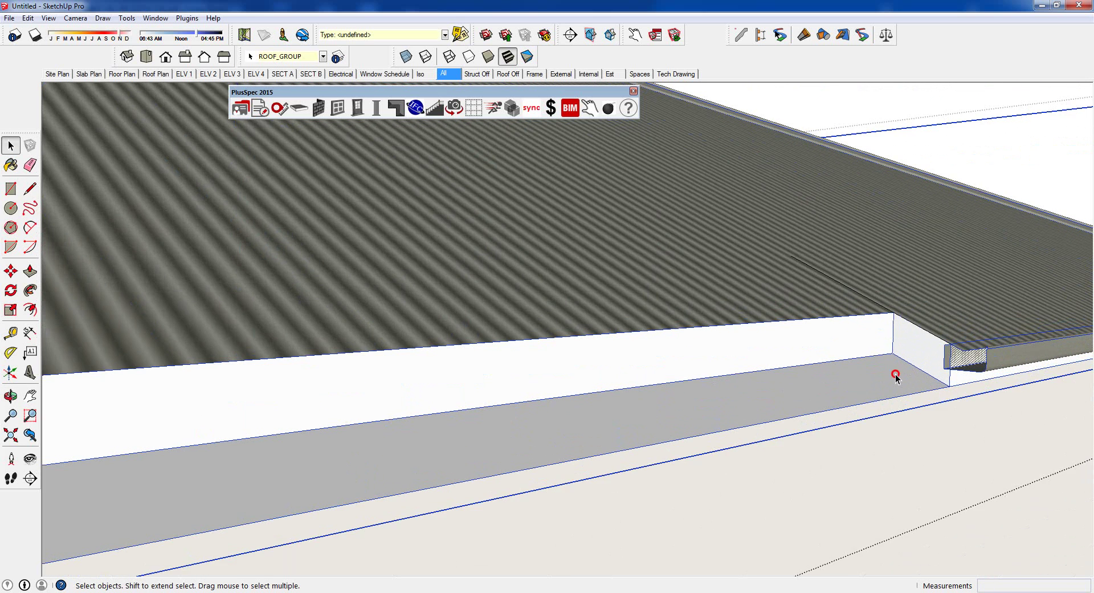
left_click(896, 376)
double_click(907, 379)
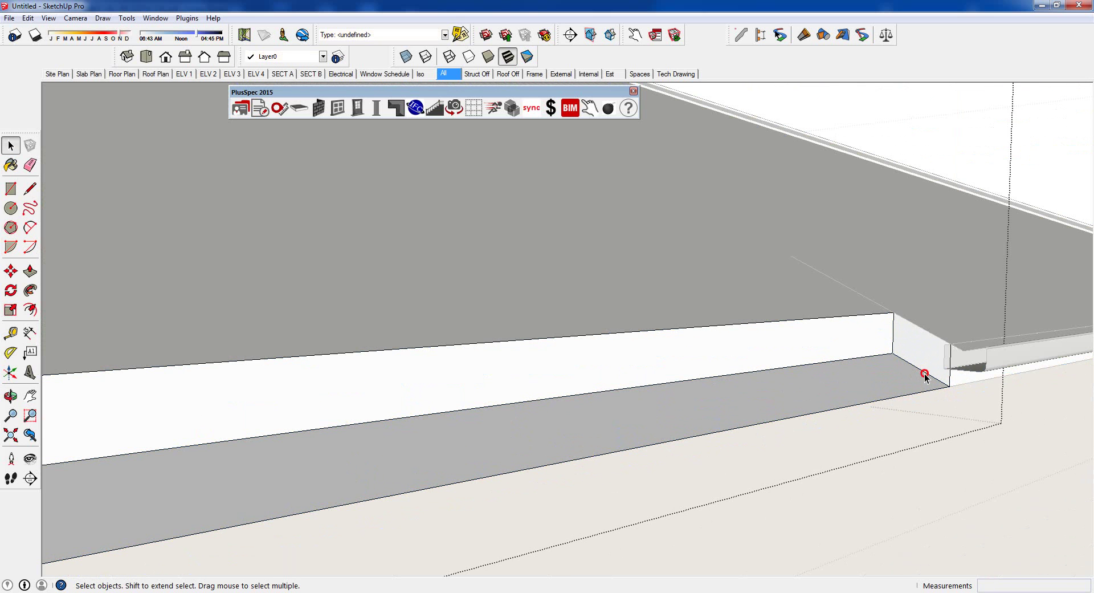
left_click(896, 399)
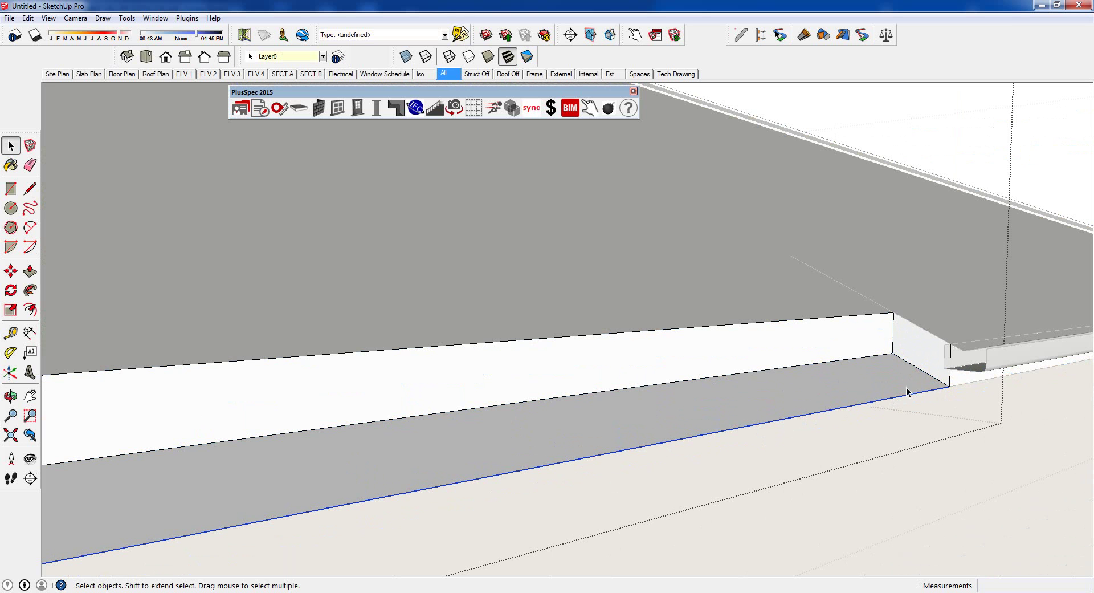
left_click(908, 381)
scroll(908, 383, "down", 5)
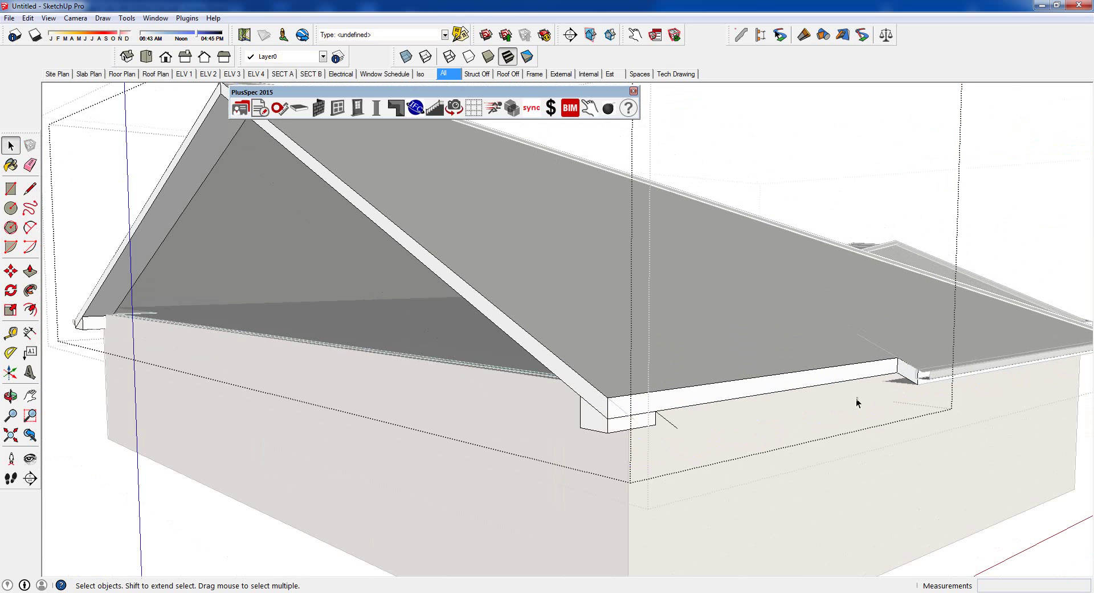
left_click(665, 431)
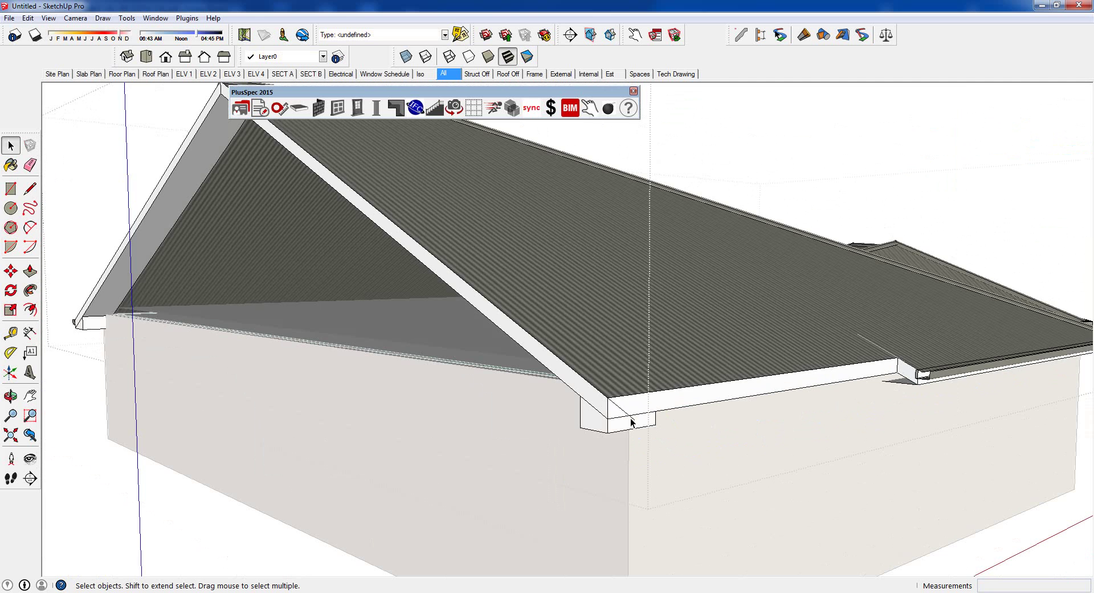
- Push the bottom face of the boxed eave corner up to the lower edge of the bargeboard
middle_click_drag(630, 419, 696, 287)
scroll(627, 398, "up", 5)
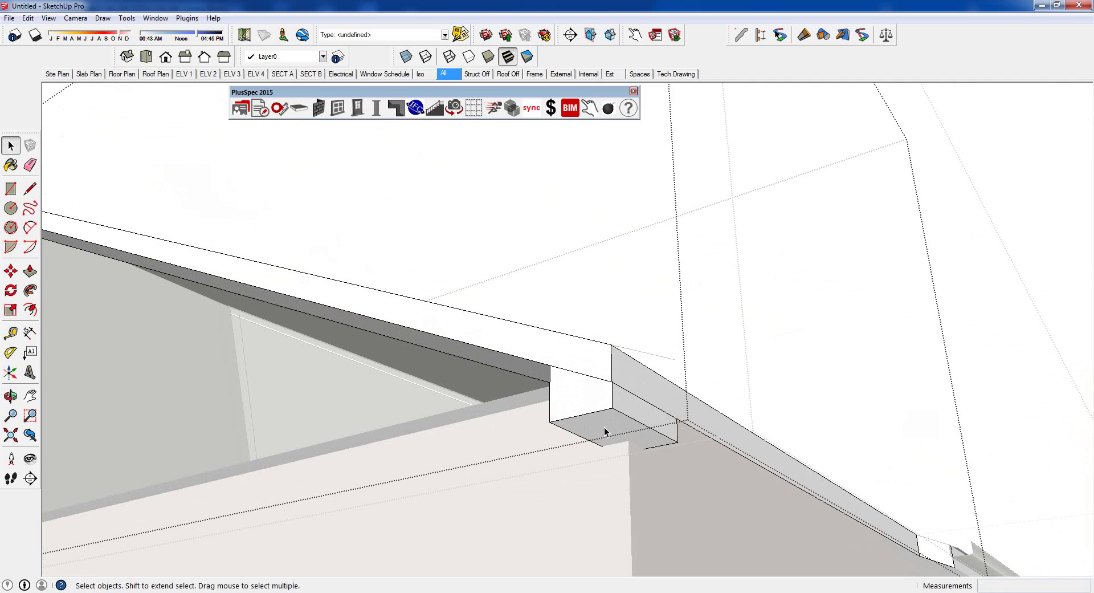
left_click(605, 431)
key("p")
left_click_drag(604, 432, 642, 411)
key("space")
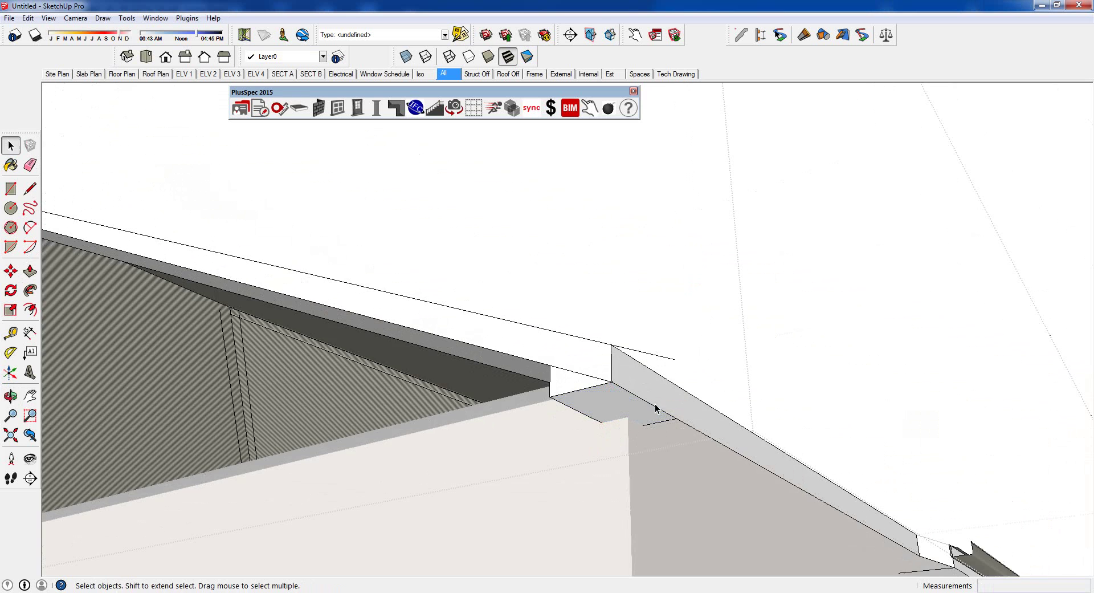
- Delete the stray sloping line left past the bargeboard's lower corner
middle_click_drag(665, 410, 710, 402)
scroll(622, 416, "up", 1)
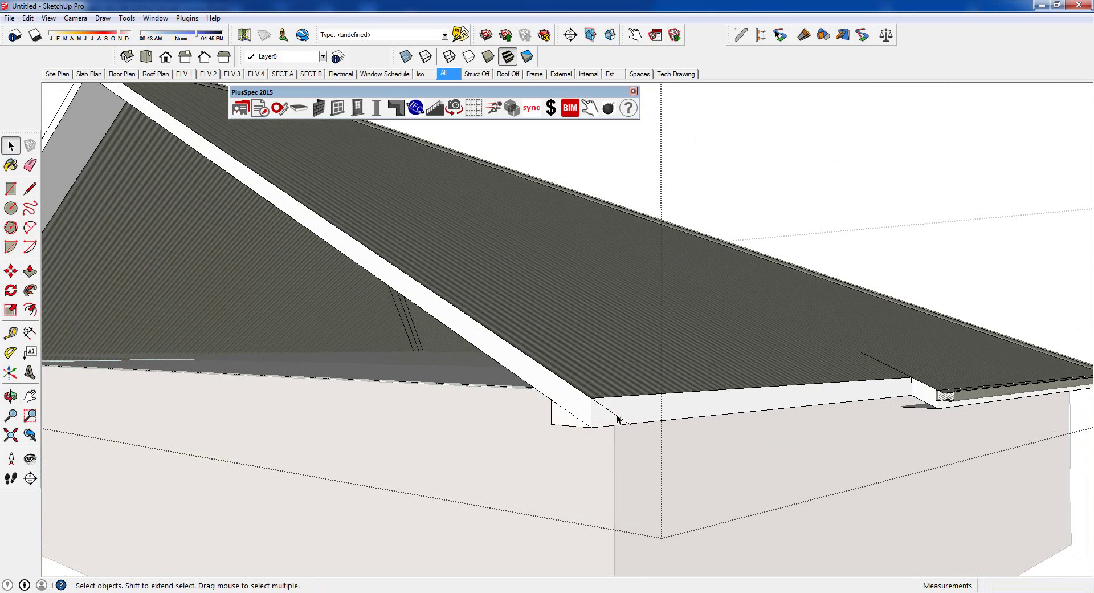
left_click(617, 419)
double_click(617, 419)
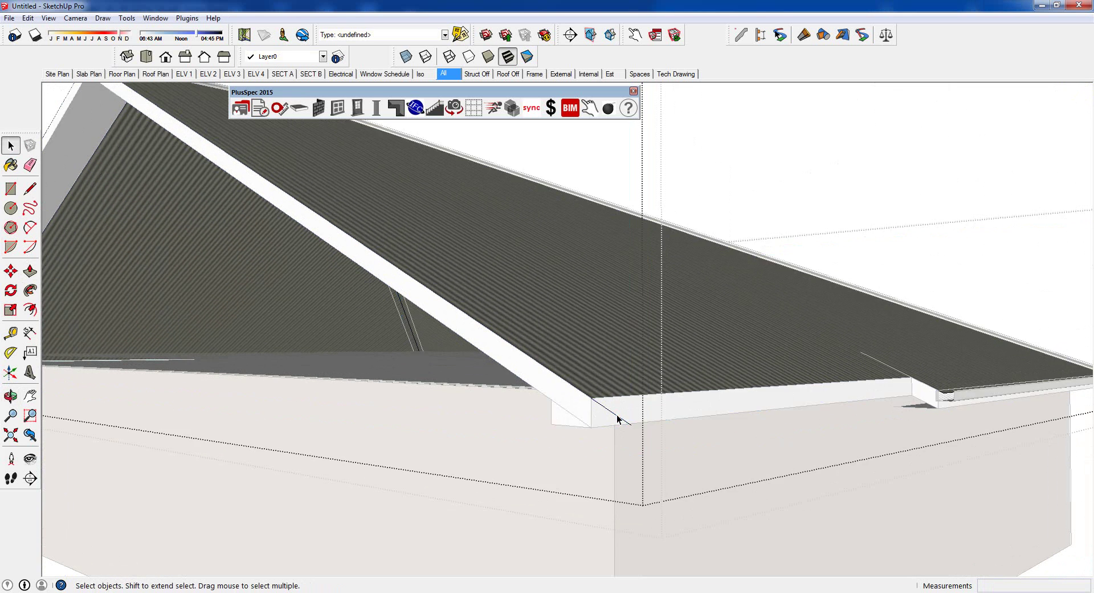
left_click(617, 419)
scroll(673, 431, "down", 2)
key("Escape")
scroll(699, 405, "down", 3)
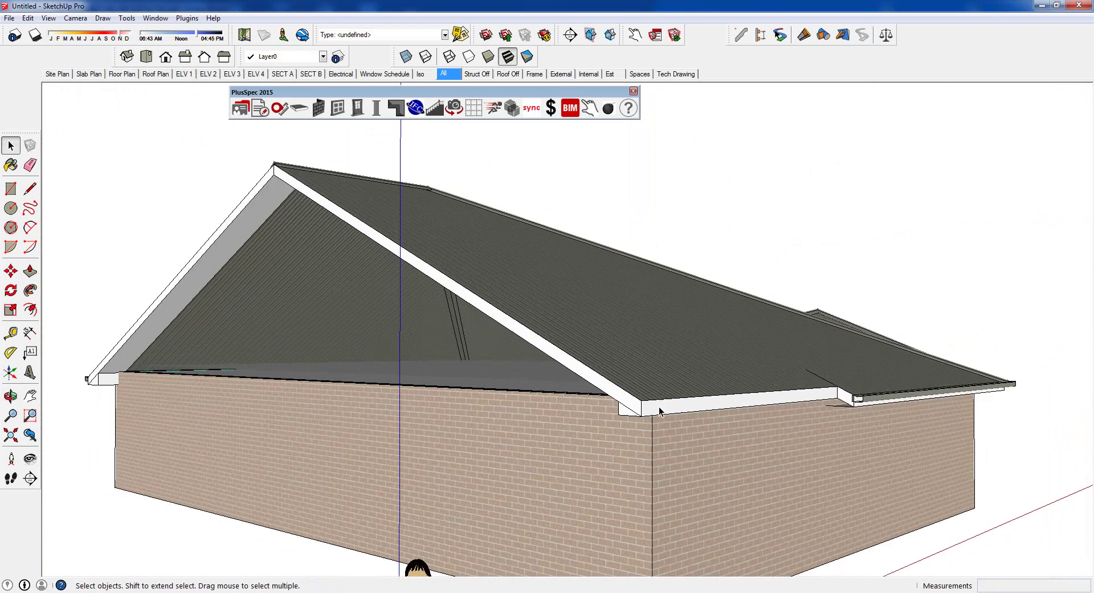